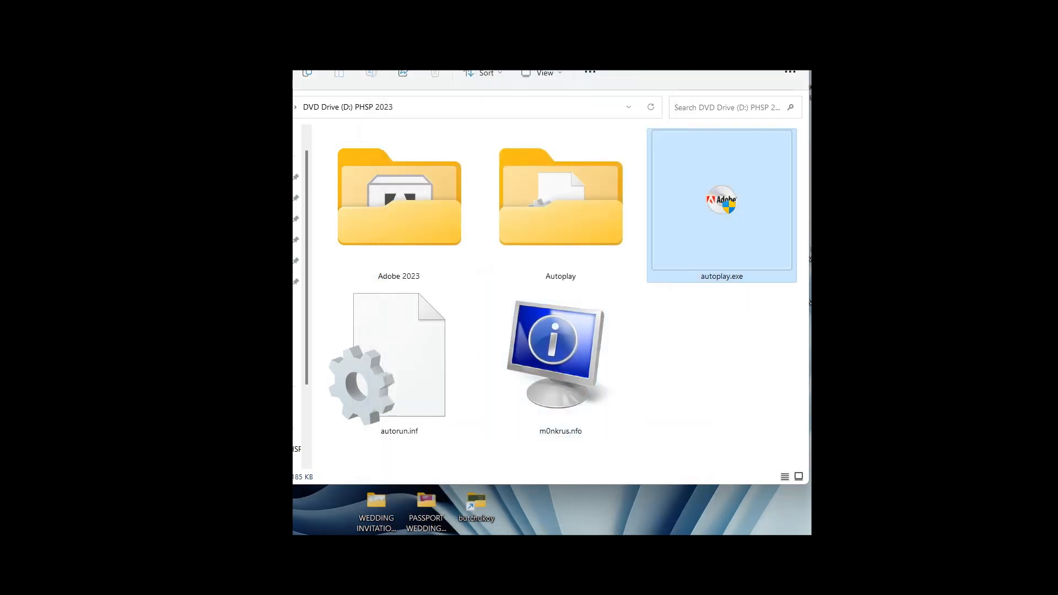
- Return to the ADOBE PHOTOSHOP WITH AI GENERATIVE FILL folder and open the inner folder of the Firefly AI Support archive
left_click(645, 348)
key("BackSpace")
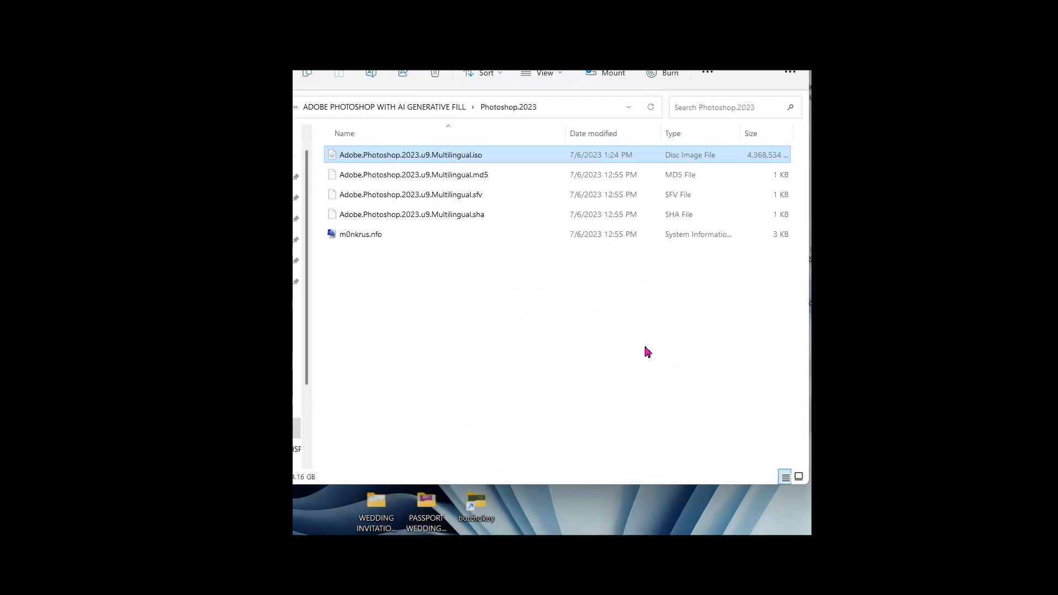
key("BackSpace")
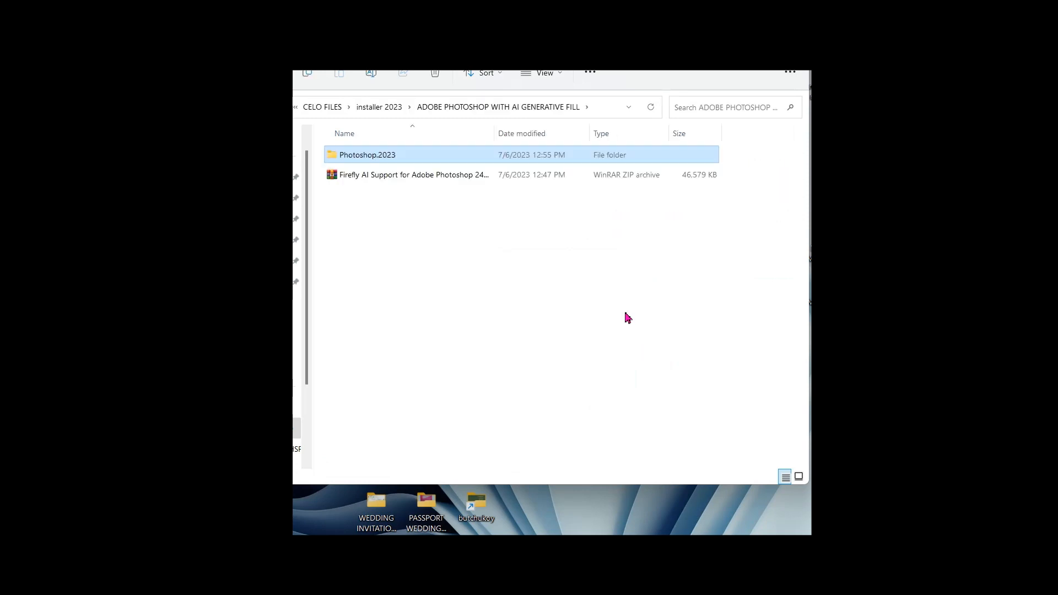
double_click(406, 182)
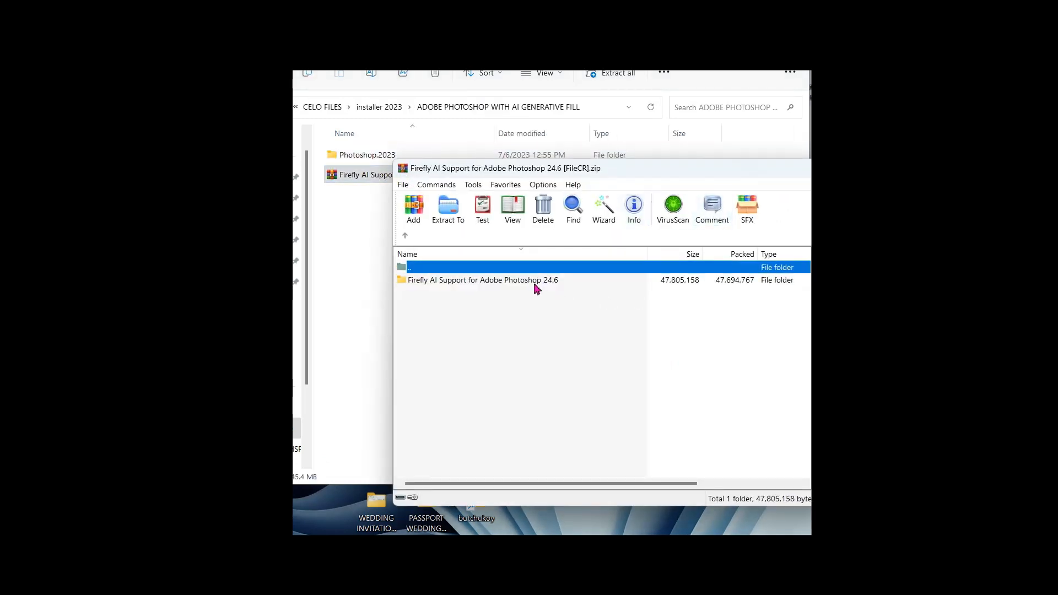
double_click(534, 283)
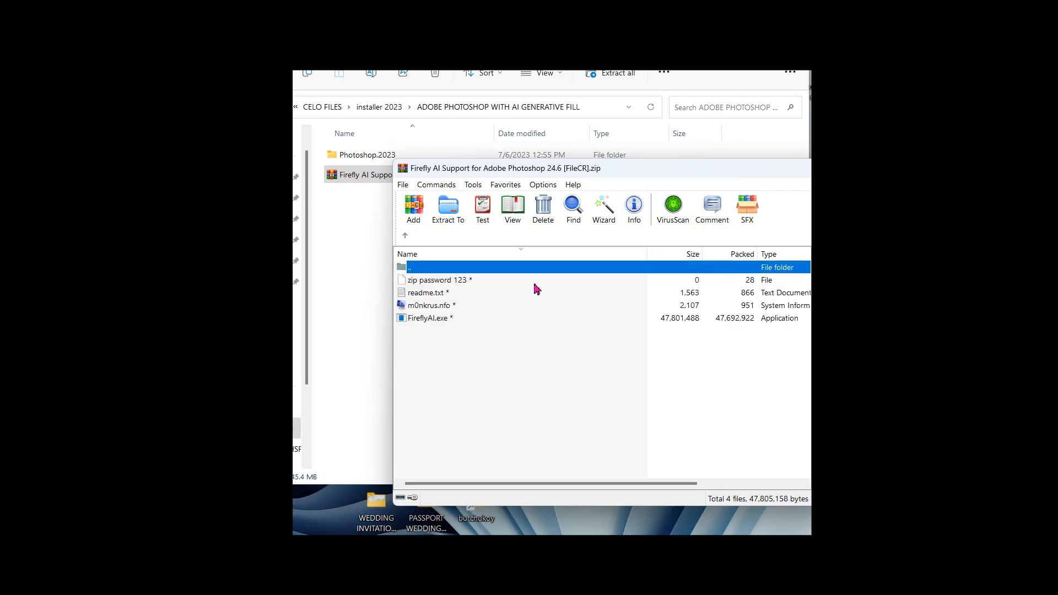
- Open the archive's readme.txt with the zip password and highlight the requirement to be logged in to Photoshop
left_click(468, 298)
left_click(488, 336)
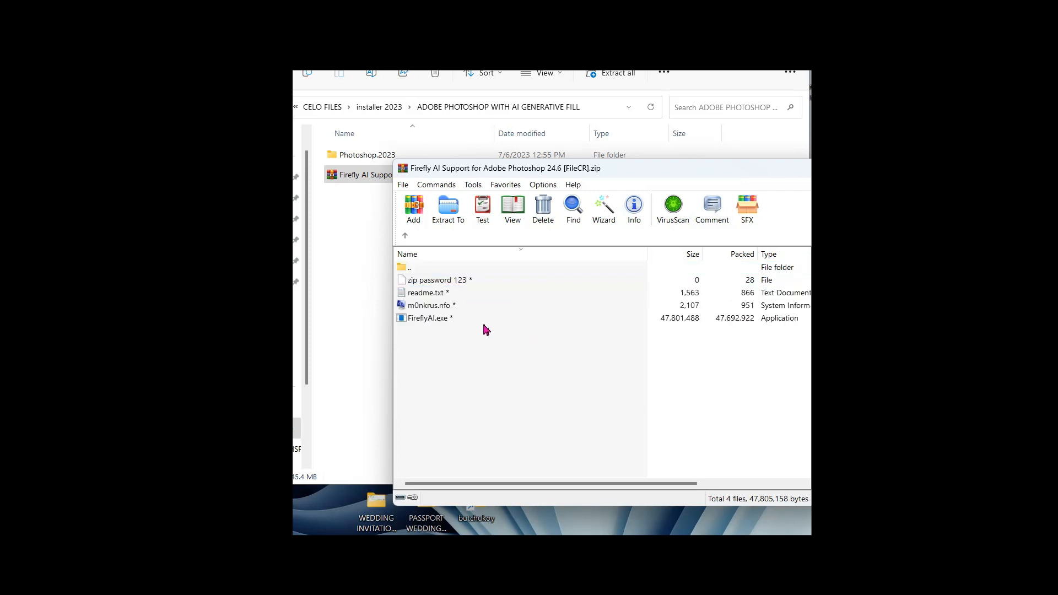
double_click(441, 295)
type("123")
key("Return")
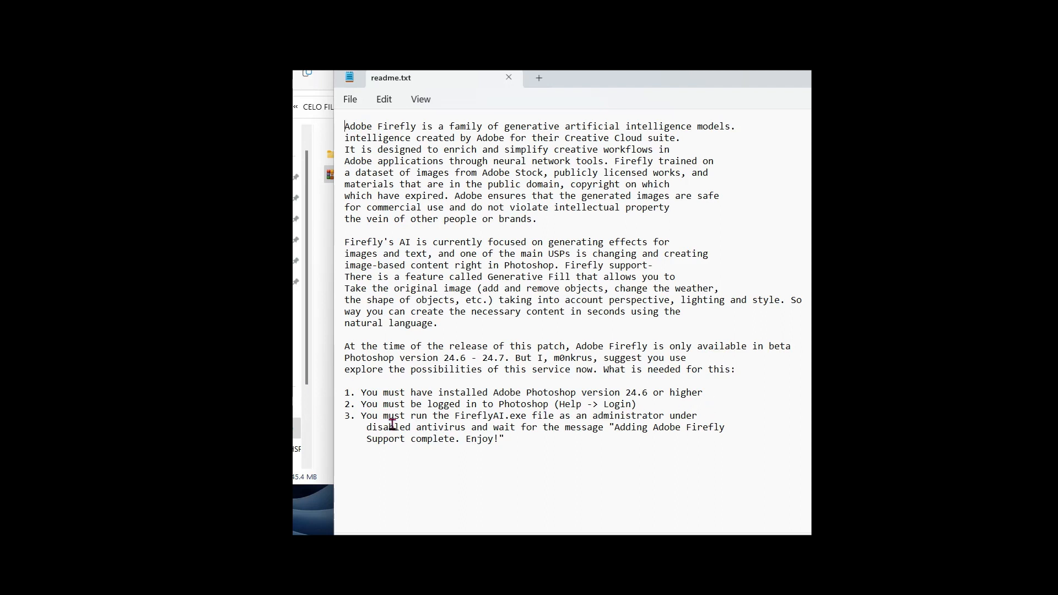
left_click_drag(657, 406, 361, 407)
left_click(689, 405)
- Search the computer for "ad" and launch Adobe Photoshop from the results
key("super")
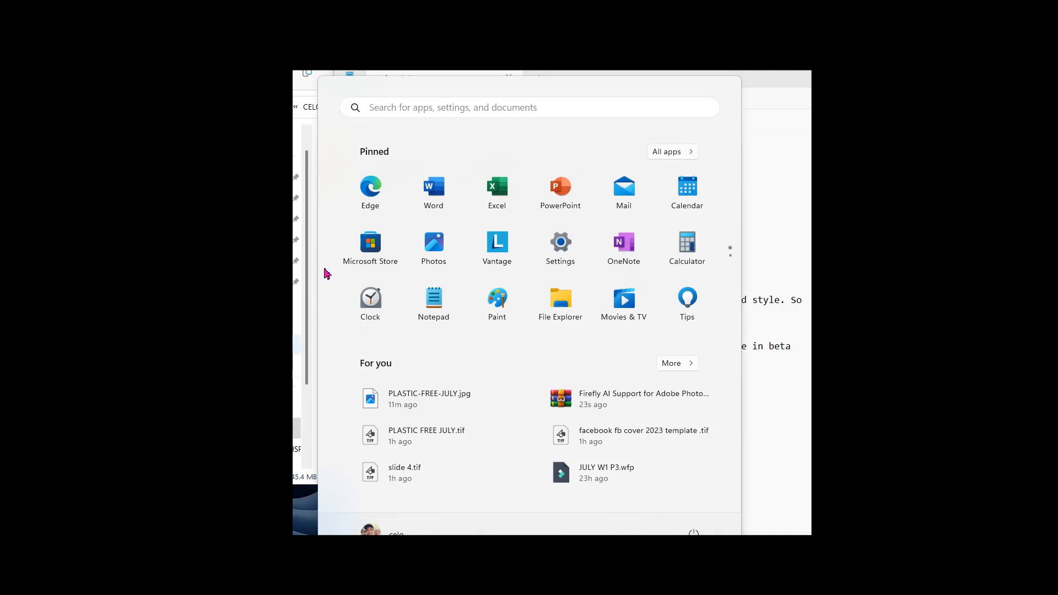
key("super+s")
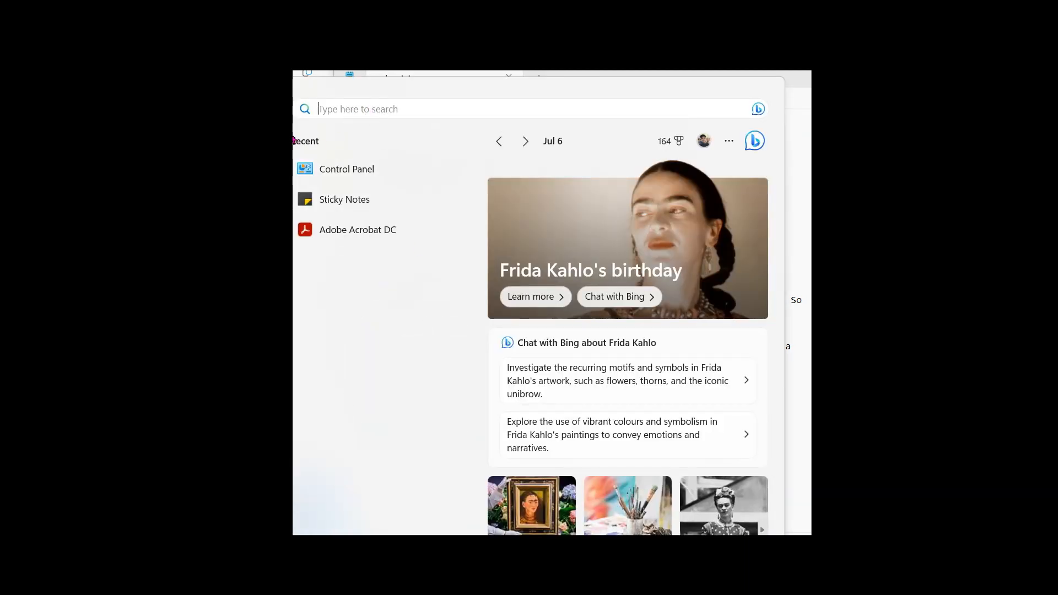
type("ad")
left_click(405, 211)
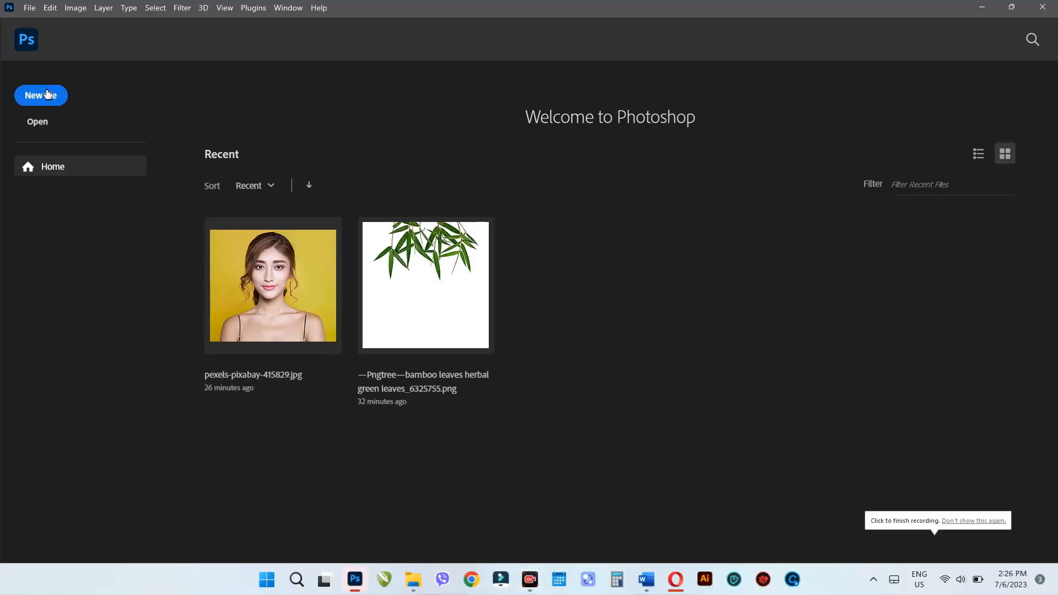
- Create a U.S. Paper Letter document, 8.5 x 11 in at 300 pixels/inch, and rotate its canvas to landscape
left_click(45, 95)
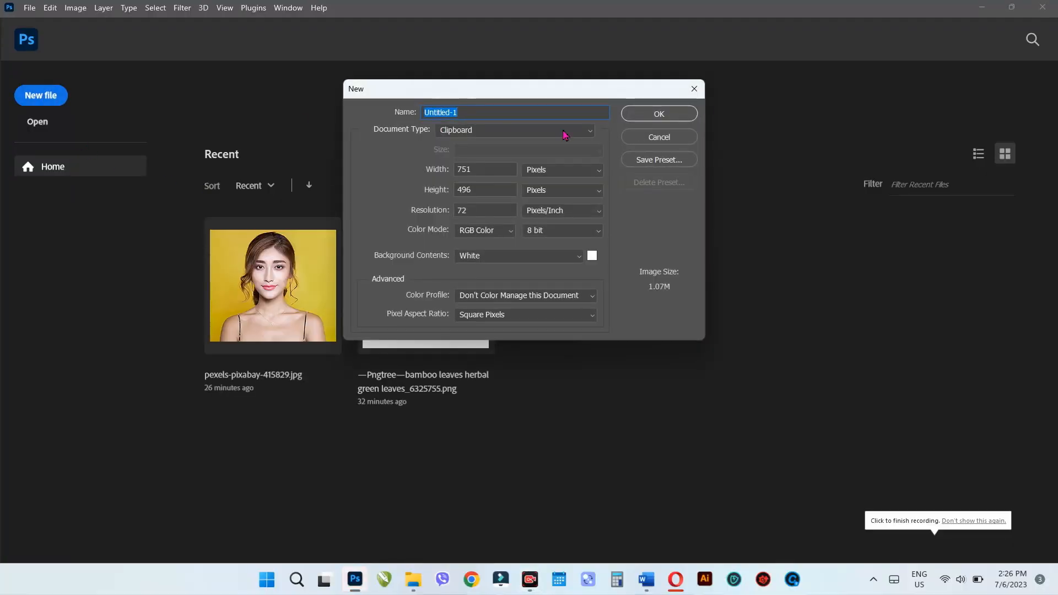
left_click(499, 132)
left_click(480, 173)
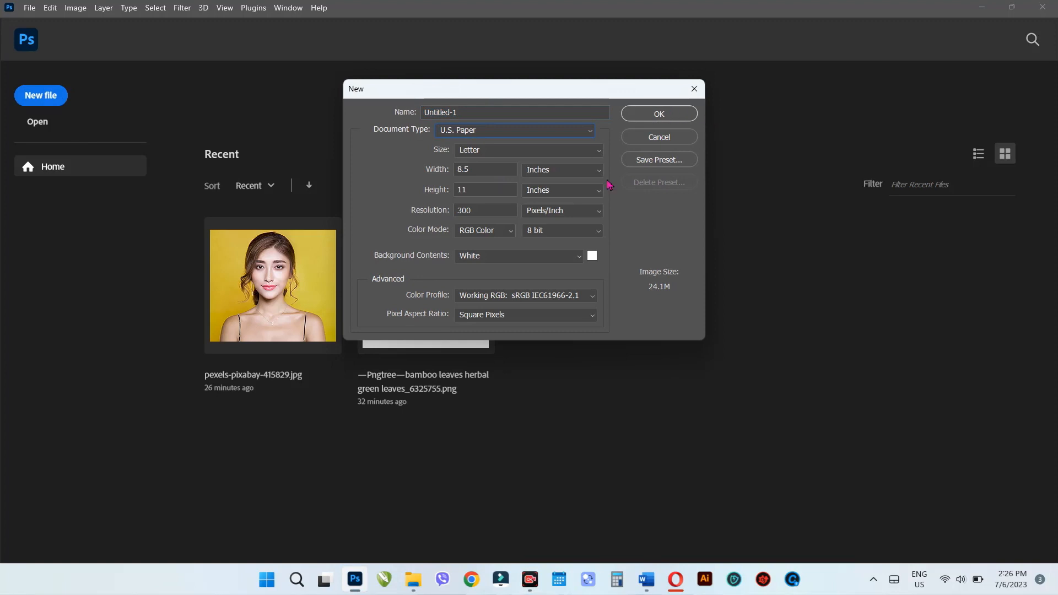
left_click(659, 115)
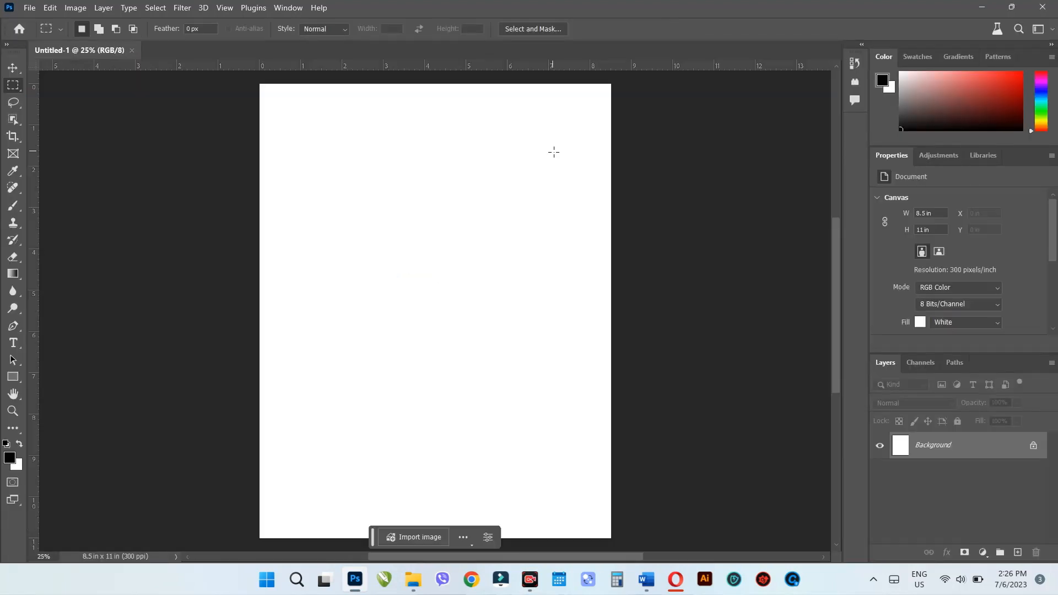
key("ctrl+shift+z")
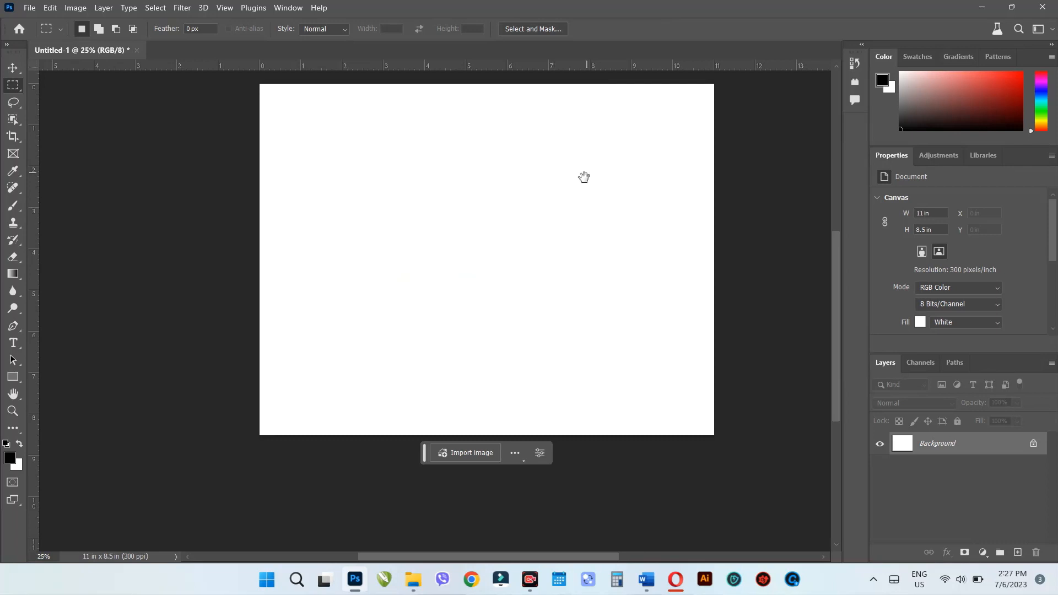
- Check Generative Fill on a rectangular selection about 8 by 5 in, deselect it, and close the document without saving
left_click_drag(583, 177, 506, 249)
left_click_drag(238, 210, 563, 412)
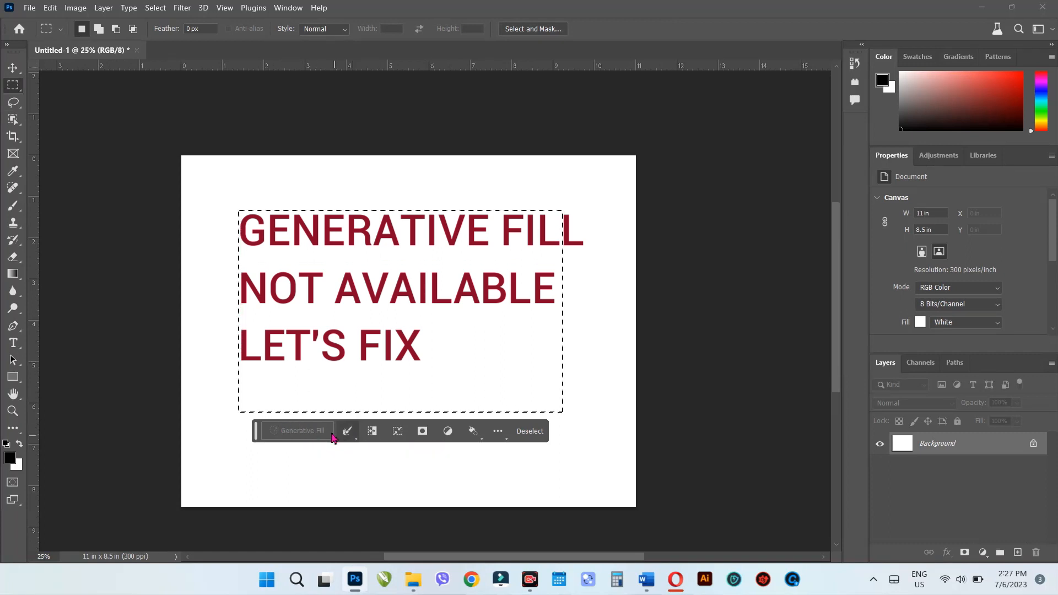
left_click(602, 276)
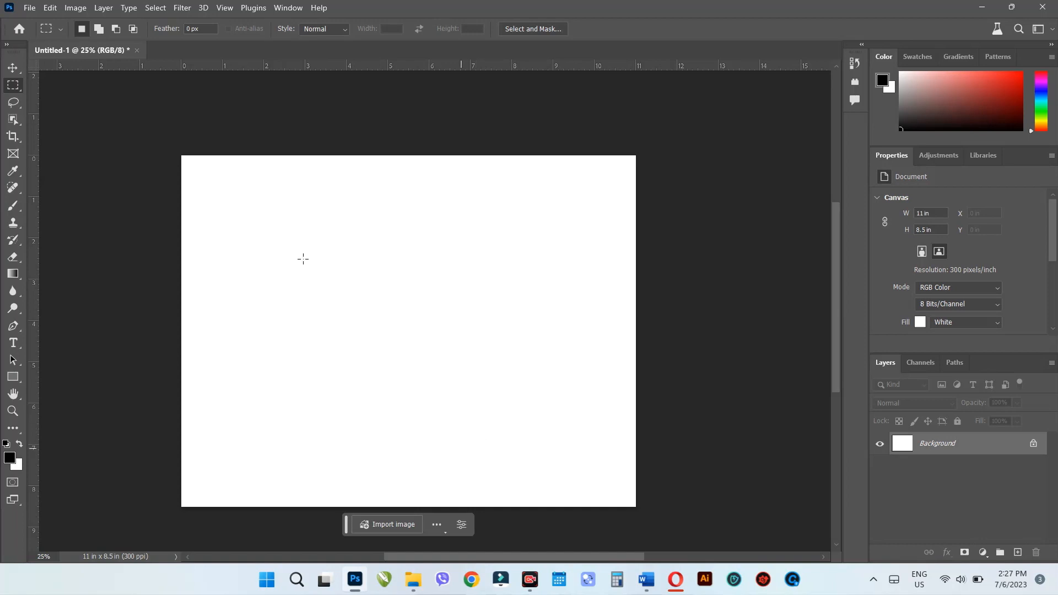
left_click(137, 51)
left_click(547, 225)
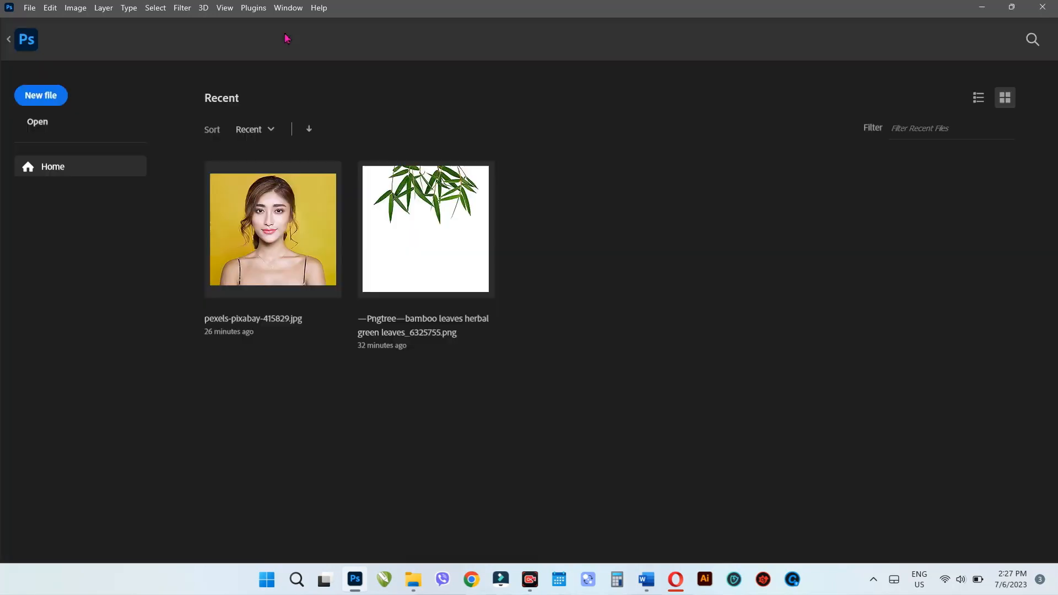
- Sign in to the Adobe account from Photoshop using the Google login, and return to Photoshop
left_click(324, 12)
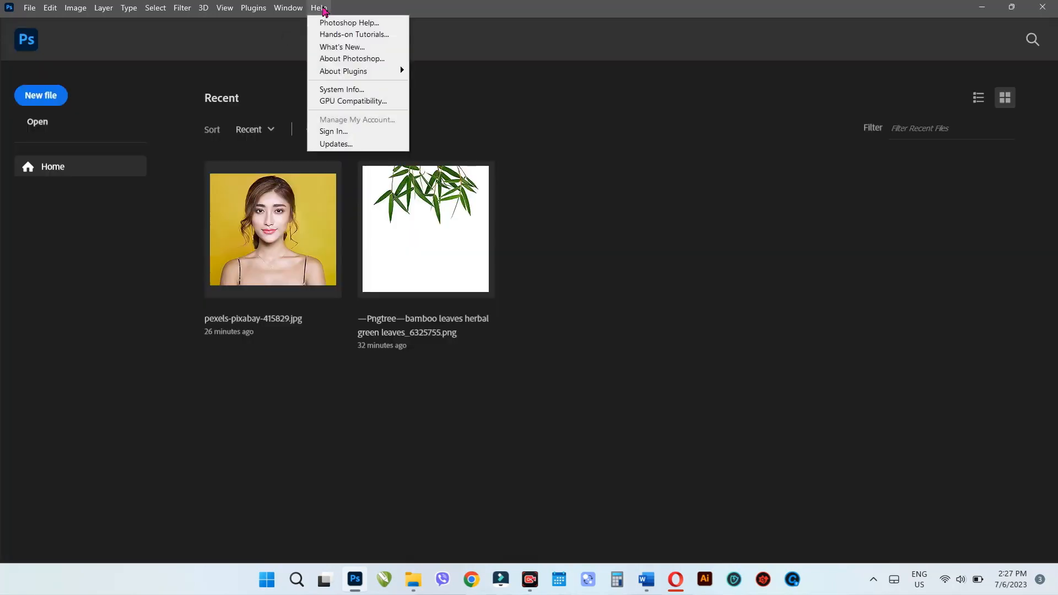
left_click(356, 134)
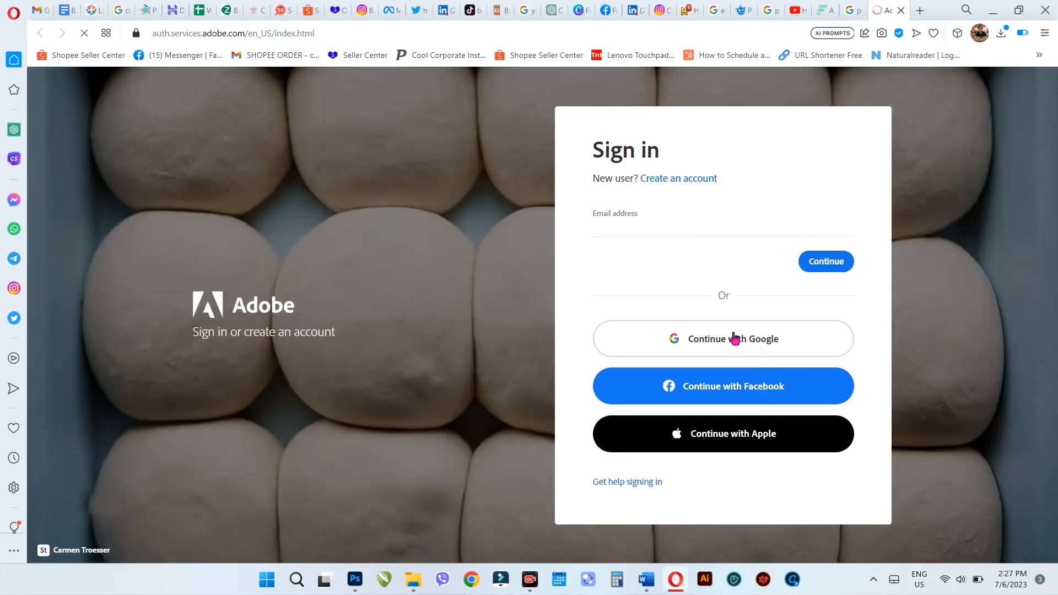
left_click(734, 338)
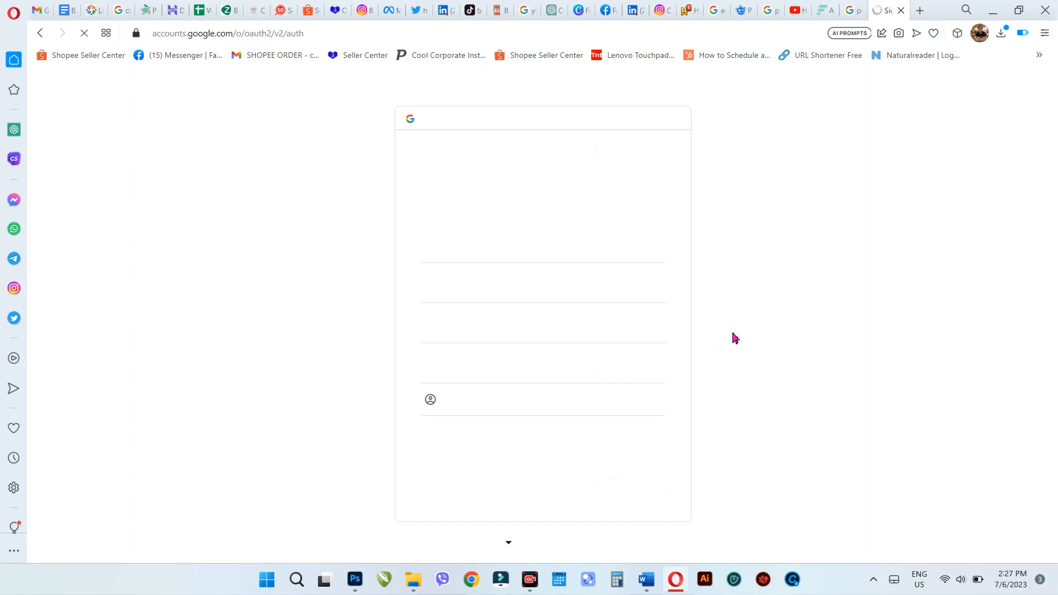
left_click(529, 363)
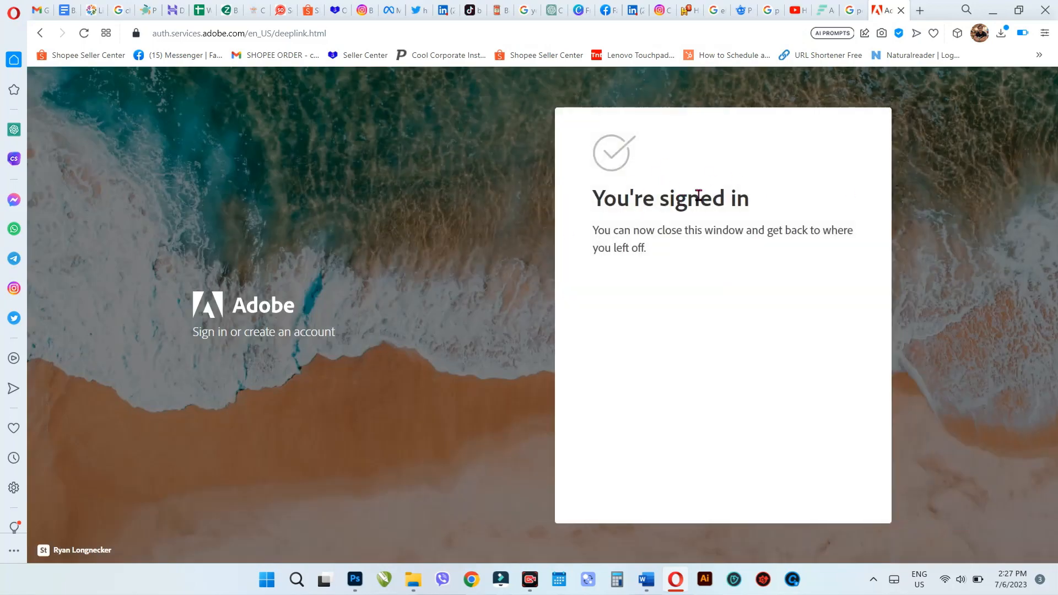
left_click(990, 11)
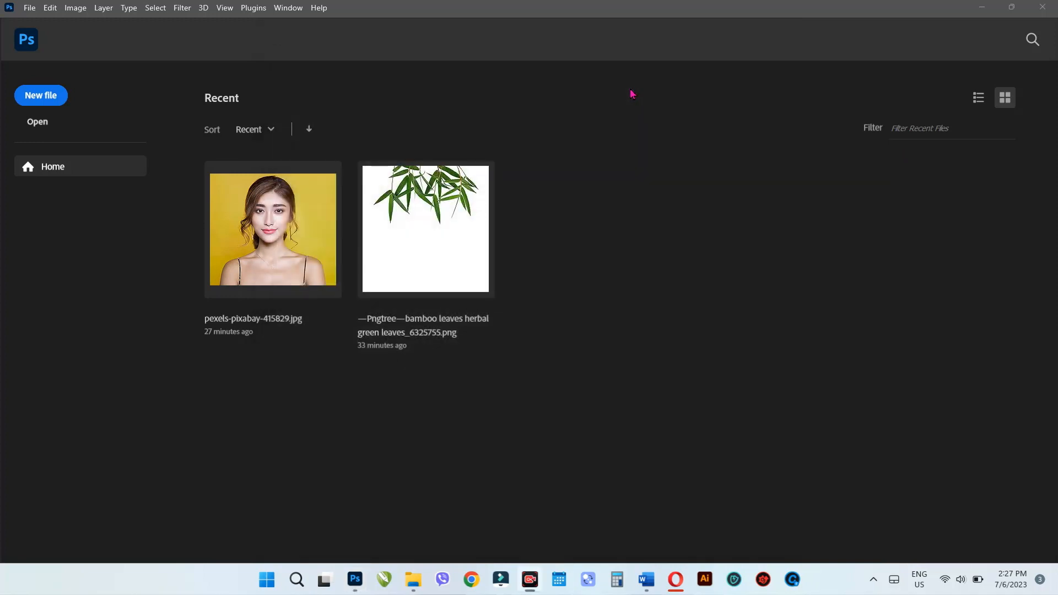
- Create a new document with the U.S. Paper preset and rotate its canvas to landscape, 11 x 8.5 in
left_click(48, 97)
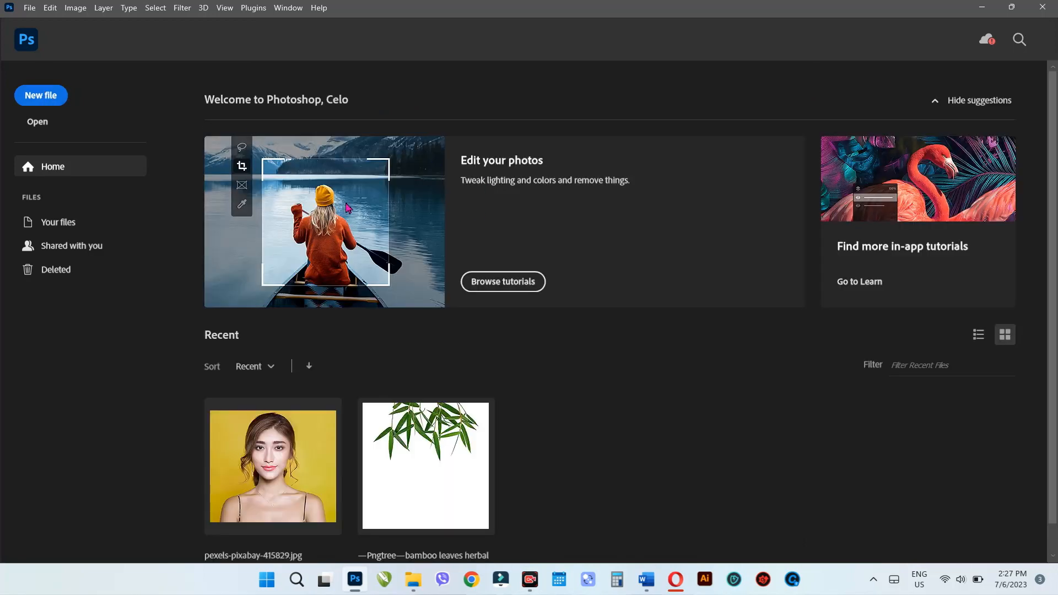
left_click(34, 97)
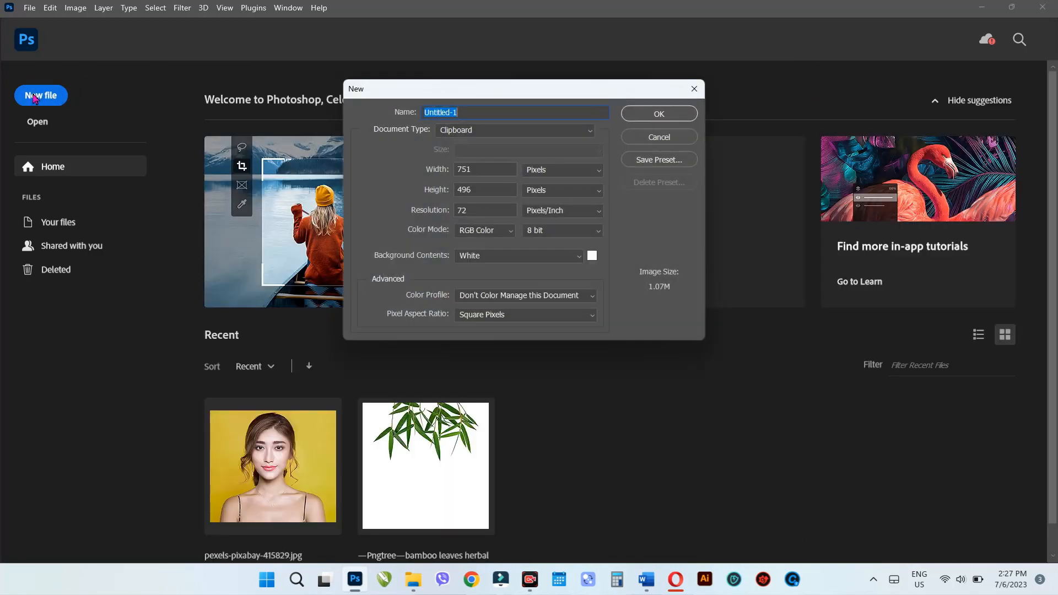
left_click(521, 117)
left_click(519, 131)
left_click(515, 167)
left_click(684, 113)
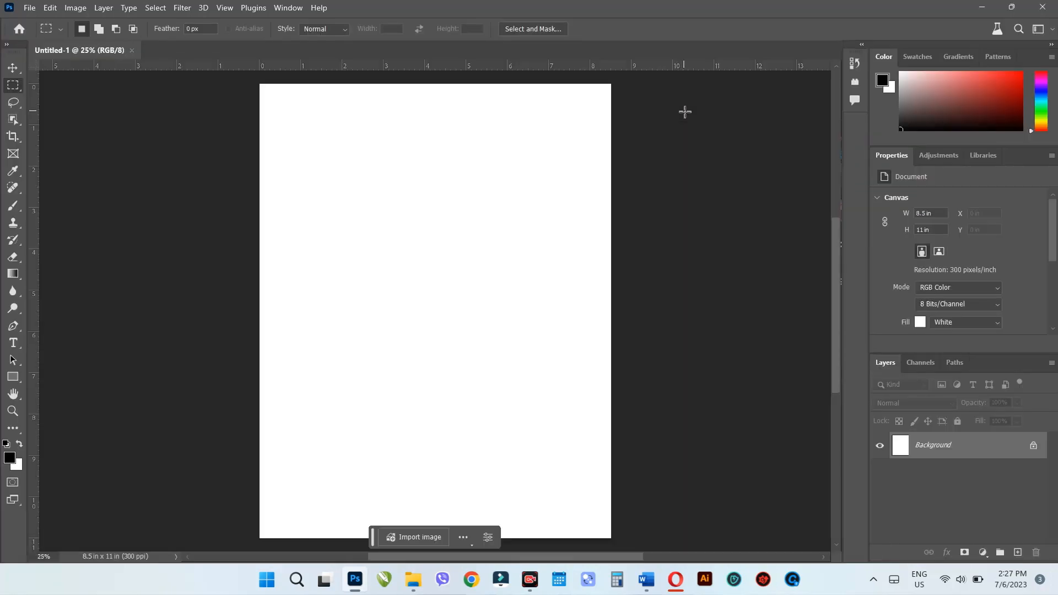
key("ctrl+r")
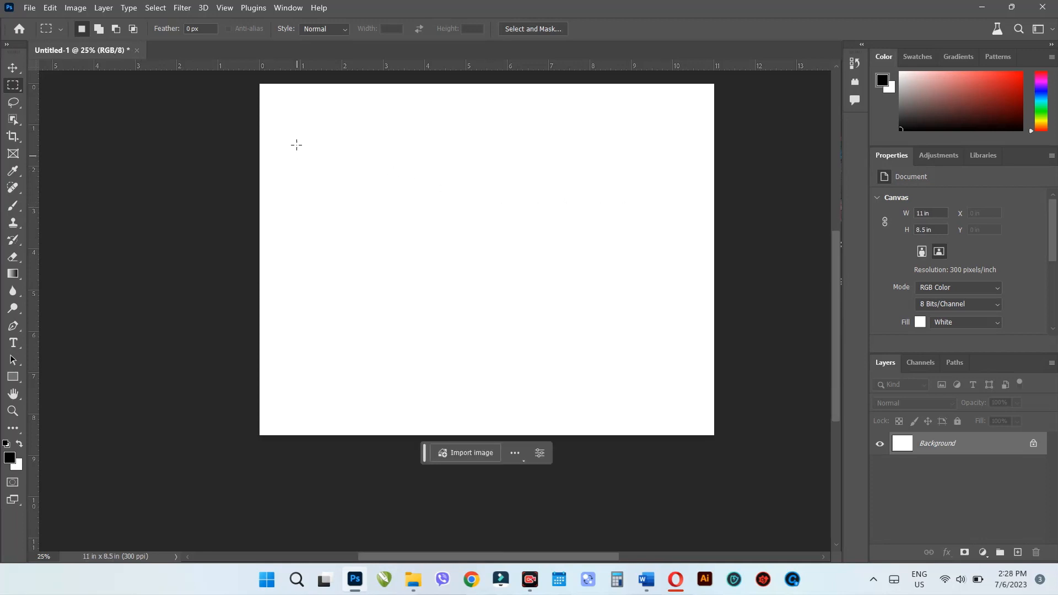
- Use Generative Fill with the prompt "top view wood table" in a selection about 9.5 by 5 in on the lower canvas
left_click_drag(294, 127, 511, 294)
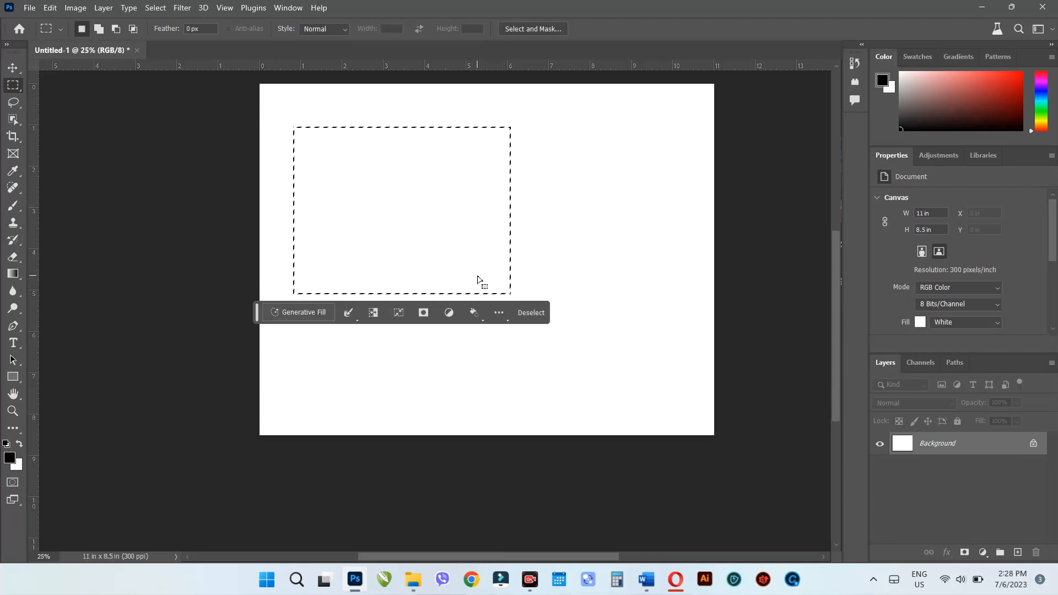
left_click(272, 227)
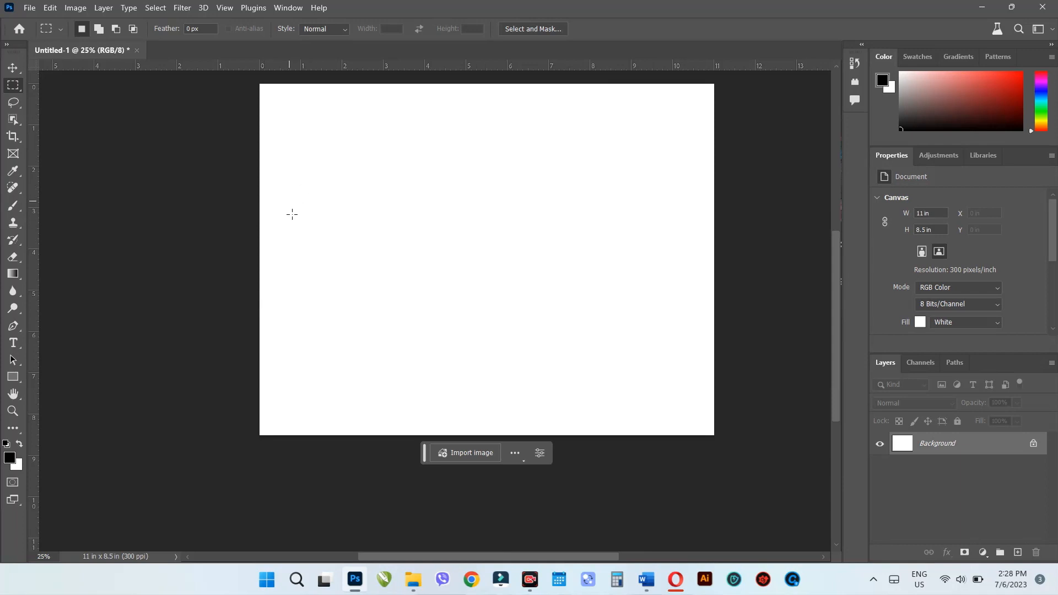
left_click_drag(296, 224, 689, 434)
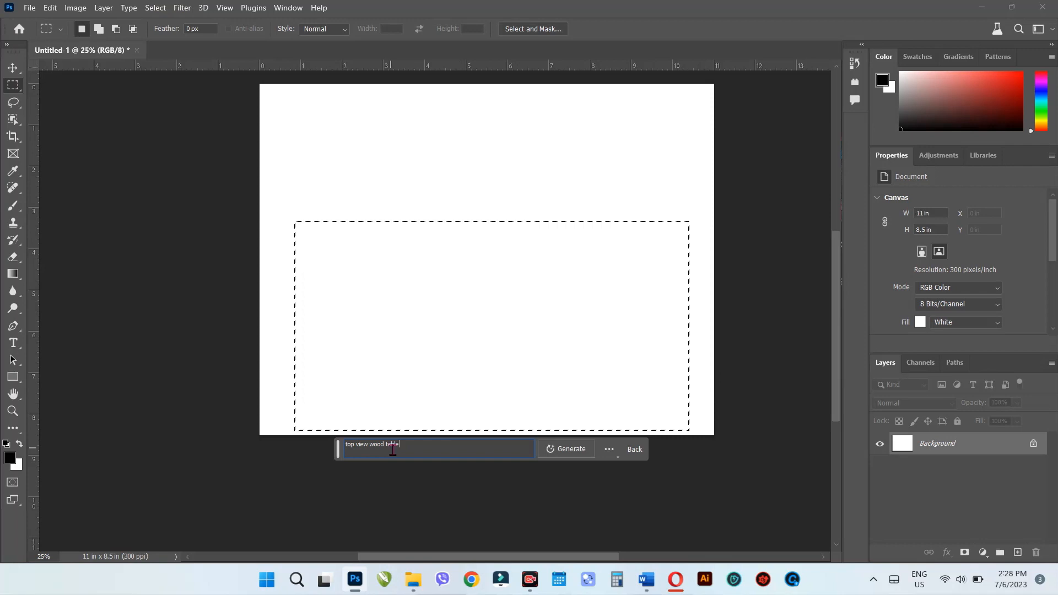
left_click(572, 454)
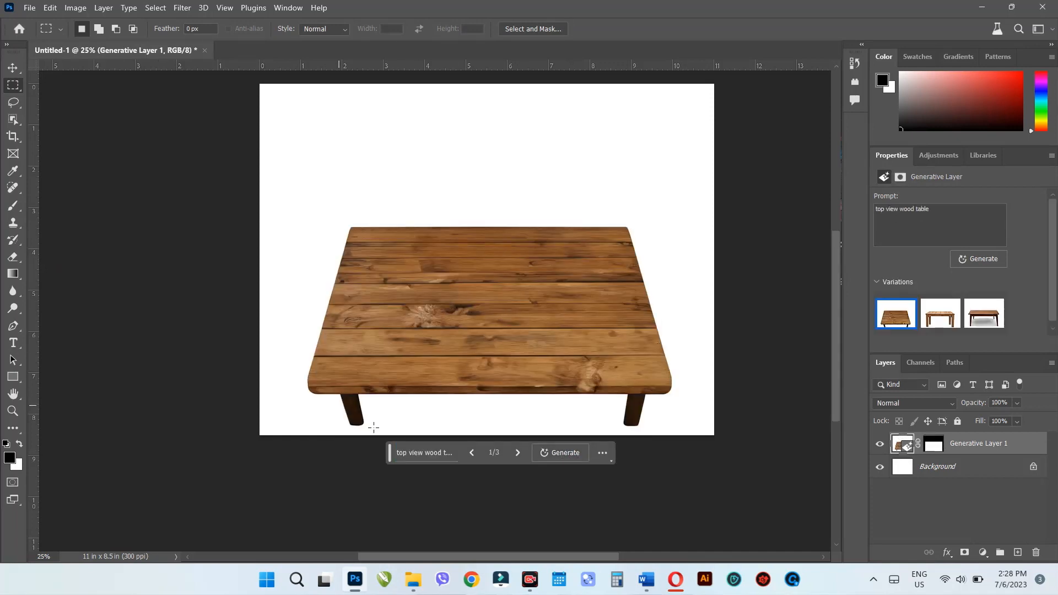
- Compare the generated wood table variations and delete the generative layer
left_click(518, 452)
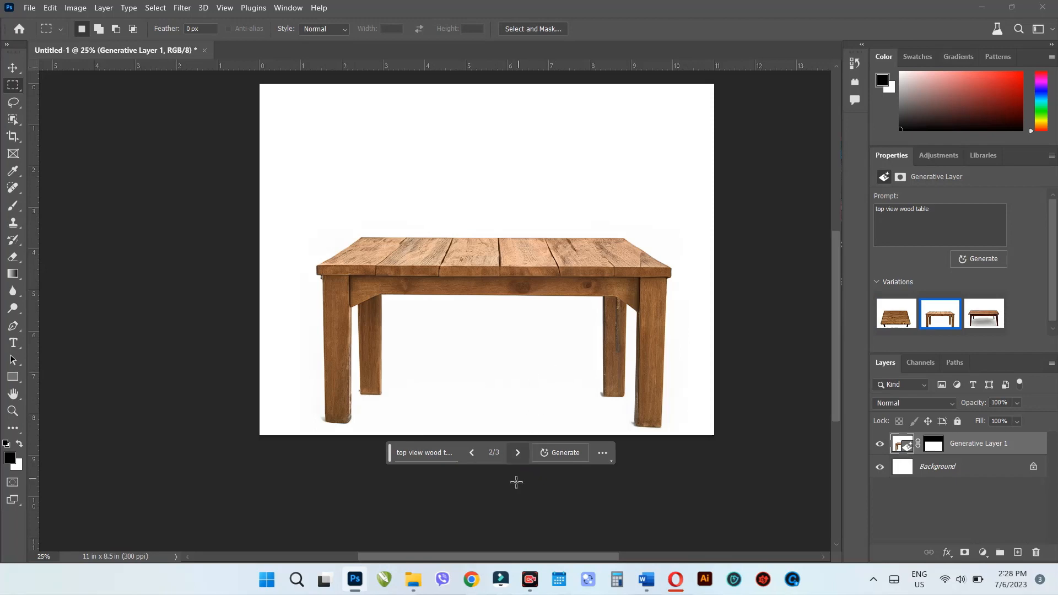
left_click(518, 452)
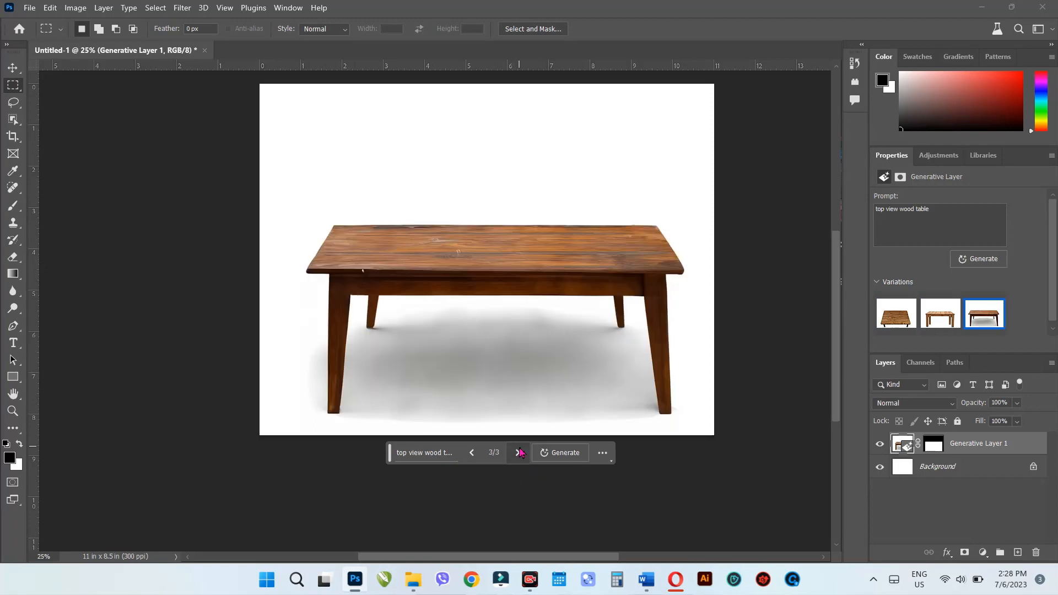
left_click(471, 452)
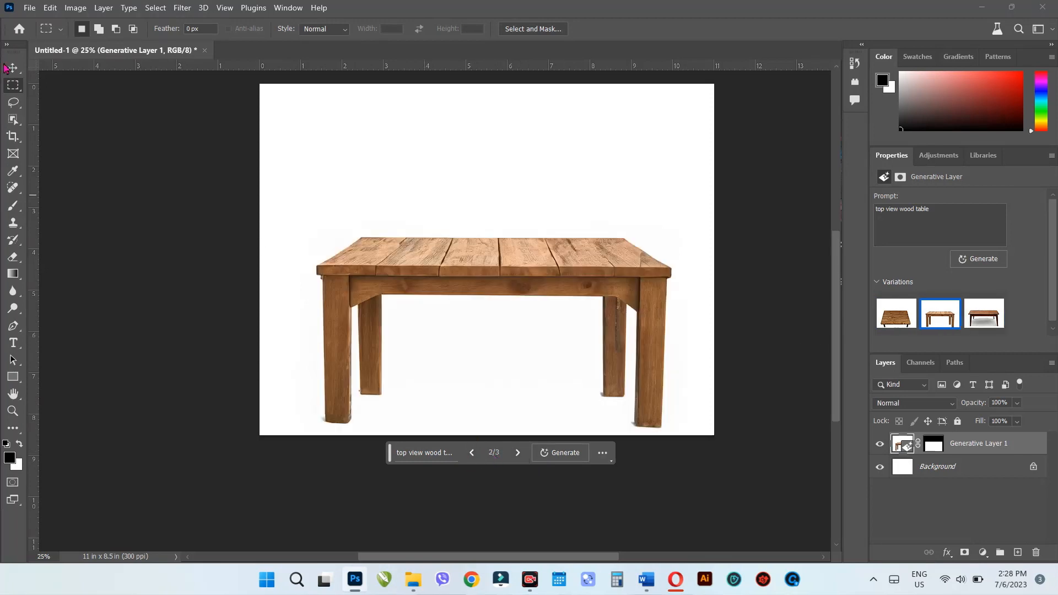
left_click(12, 67)
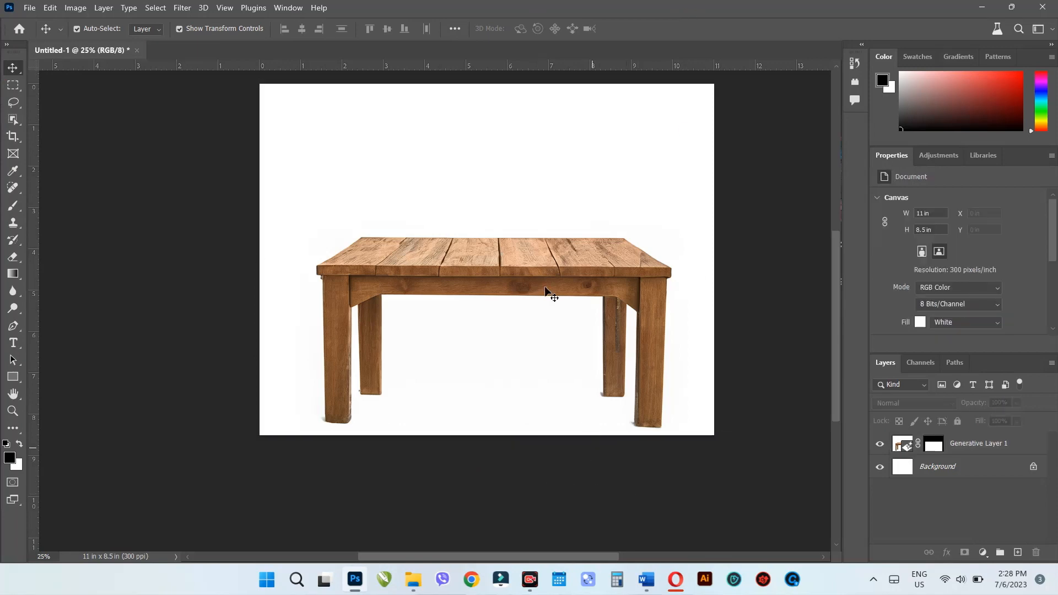
key("Delete")
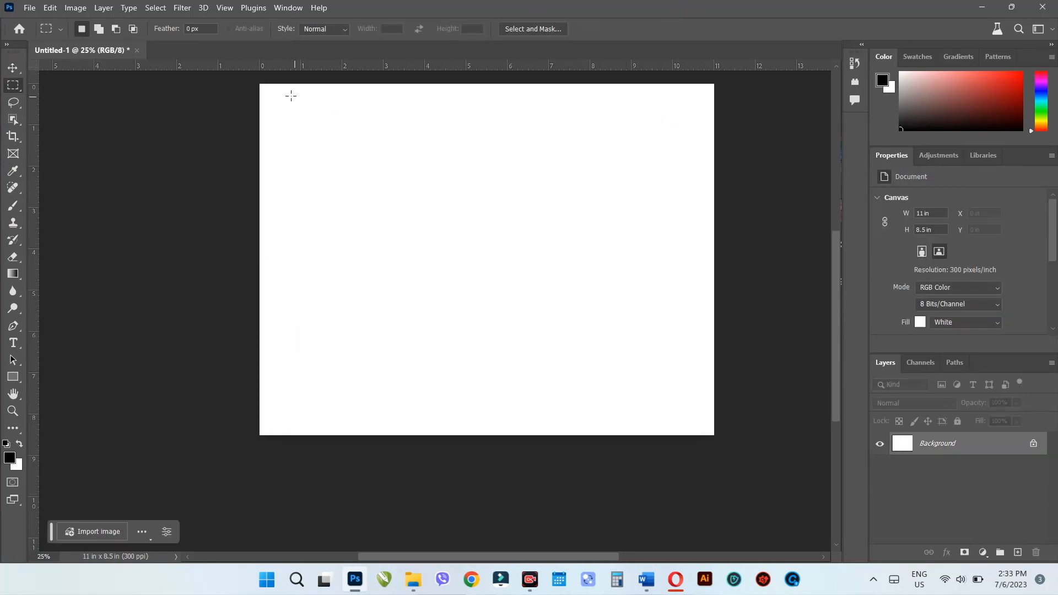
- Use Generative Fill to create a pizza in a rectangular selection at the canvas's upper-left corner
left_click_drag(272, 92, 387, 183)
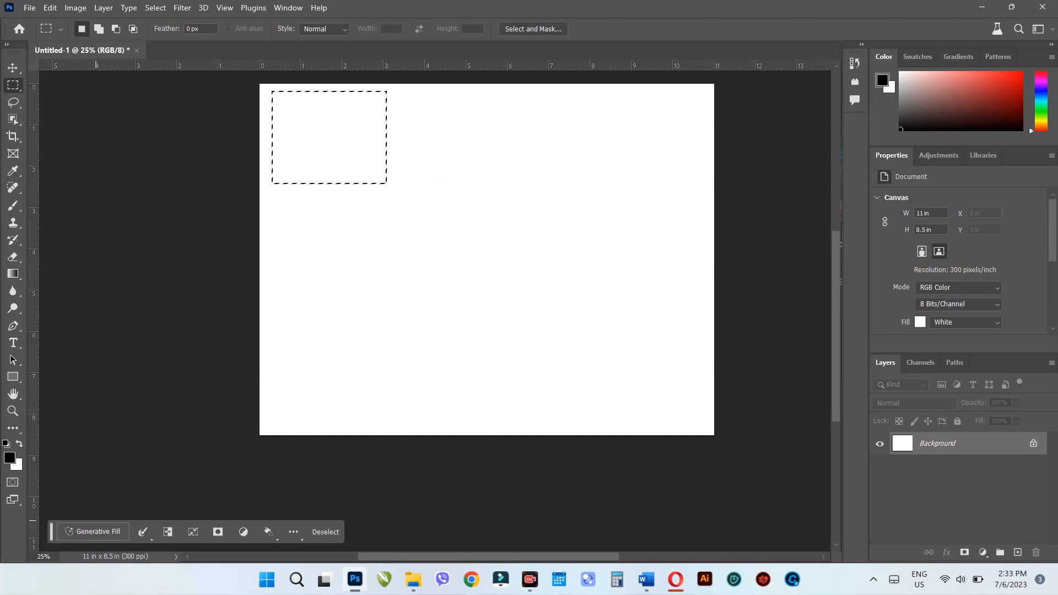
left_click(72, 532)
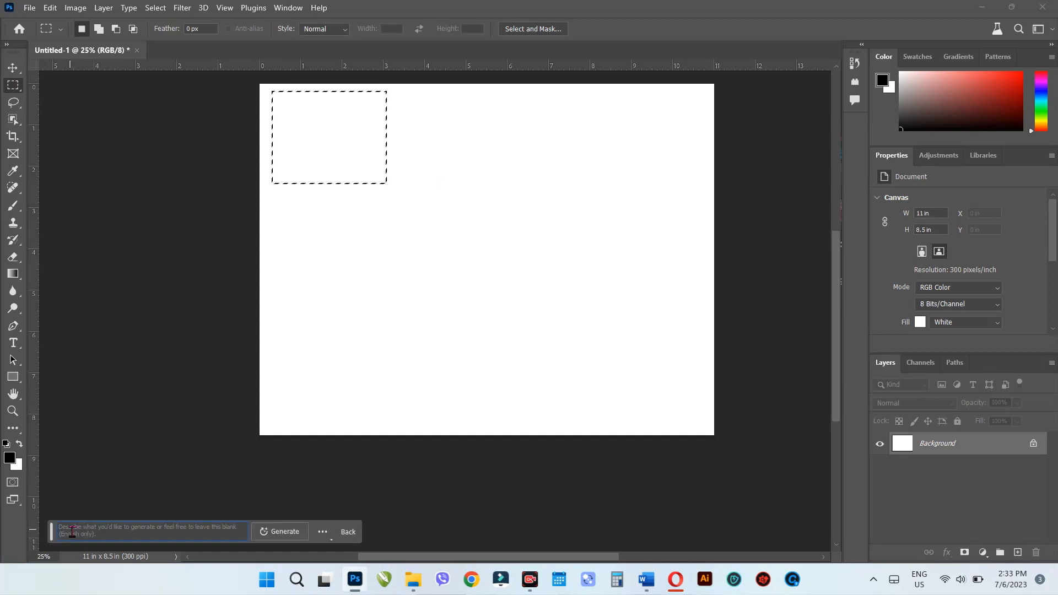
key("Return")
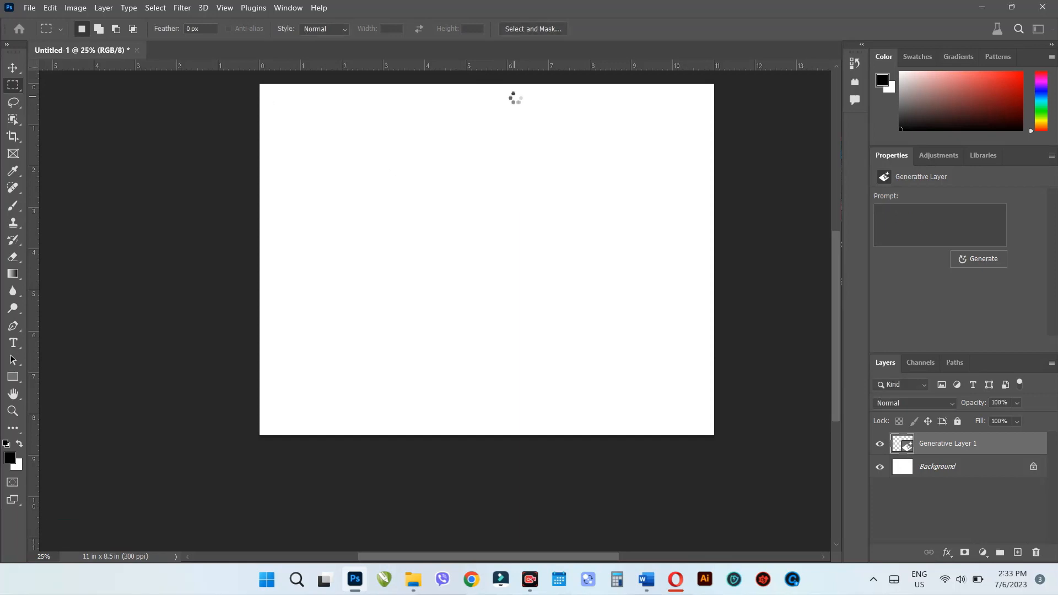
- Use Generative Fill with the prompt "cheese" in a rectangular selection beside the pizza, and keep the first variation
left_click_drag(399, 98, 497, 182)
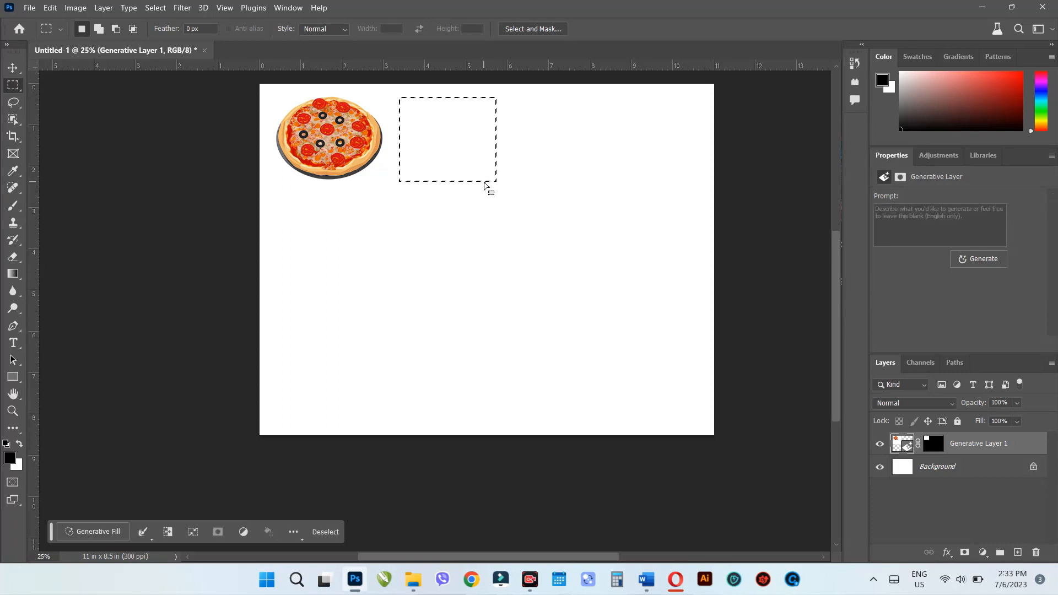
left_click(105, 532)
type("ch")
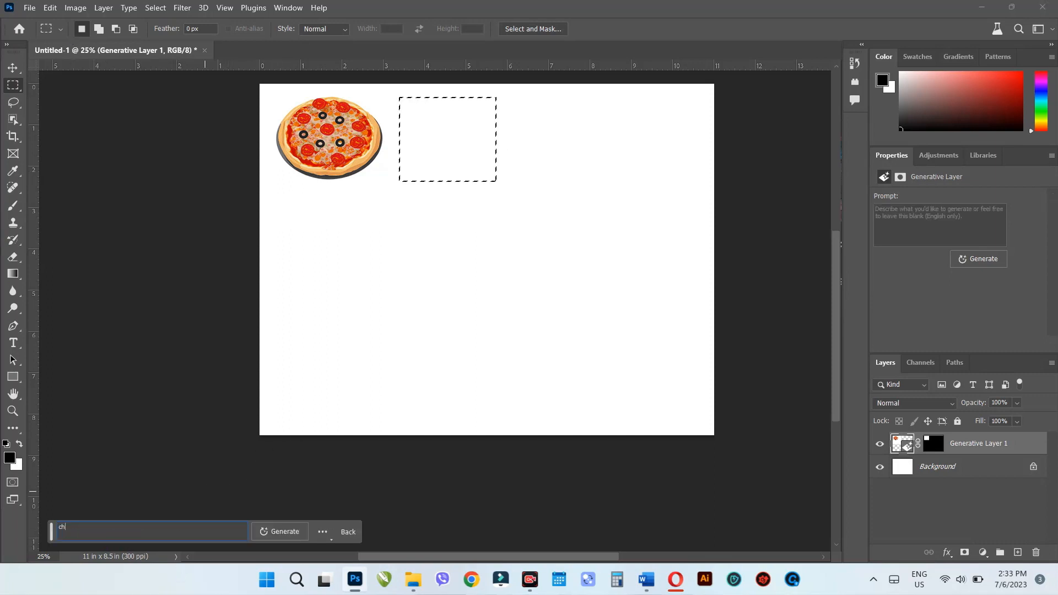
type("eese")
key("Return")
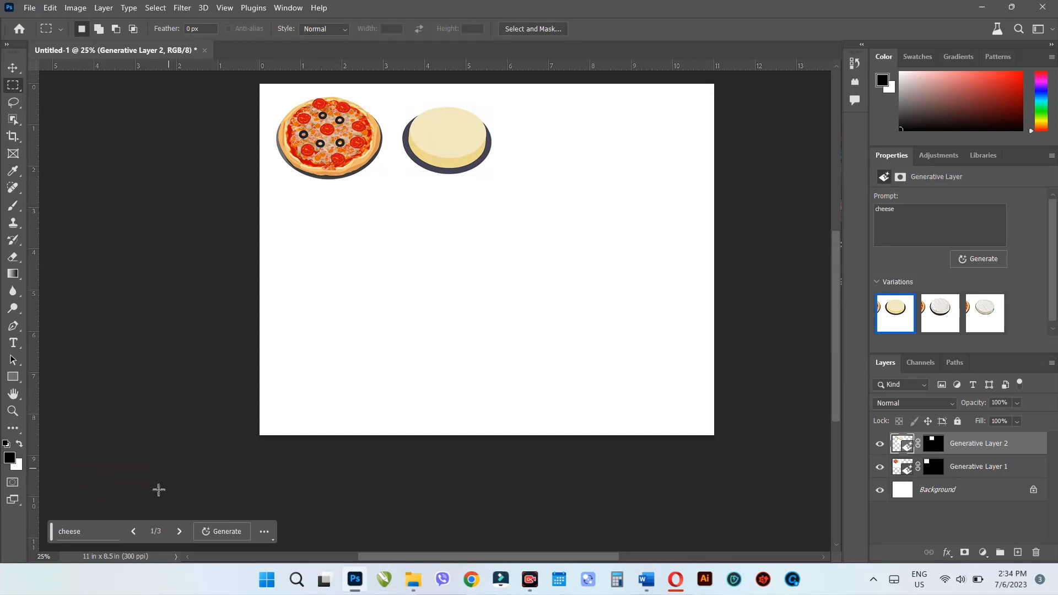
left_click(171, 532)
left_click(170, 531)
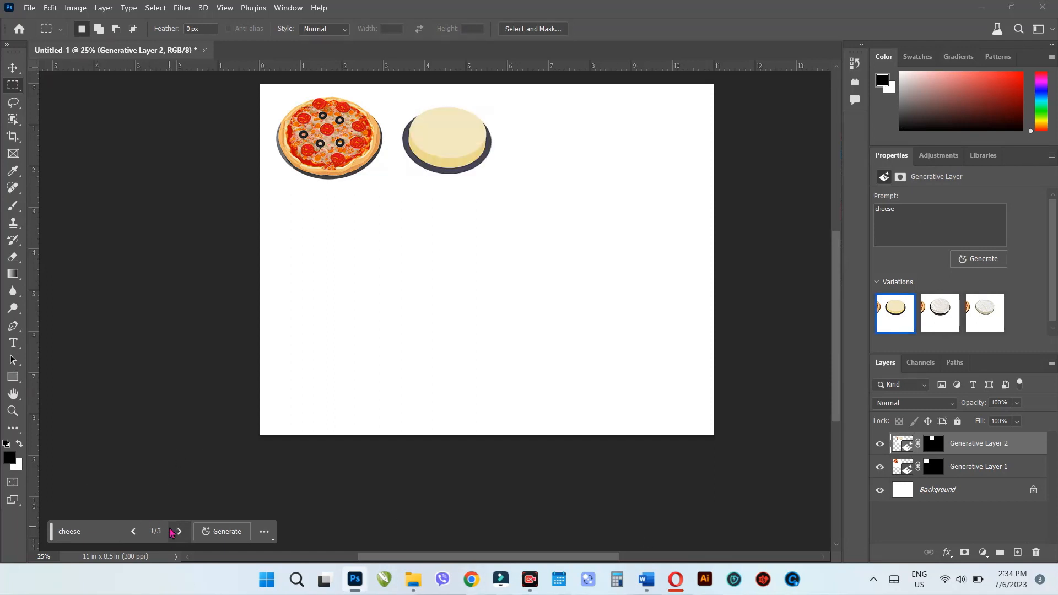
- Use Generative Fill with the prompt "bamboo tumber" in a tall rectangular selection to the right of the cheese
left_click_drag(519, 105, 577, 182)
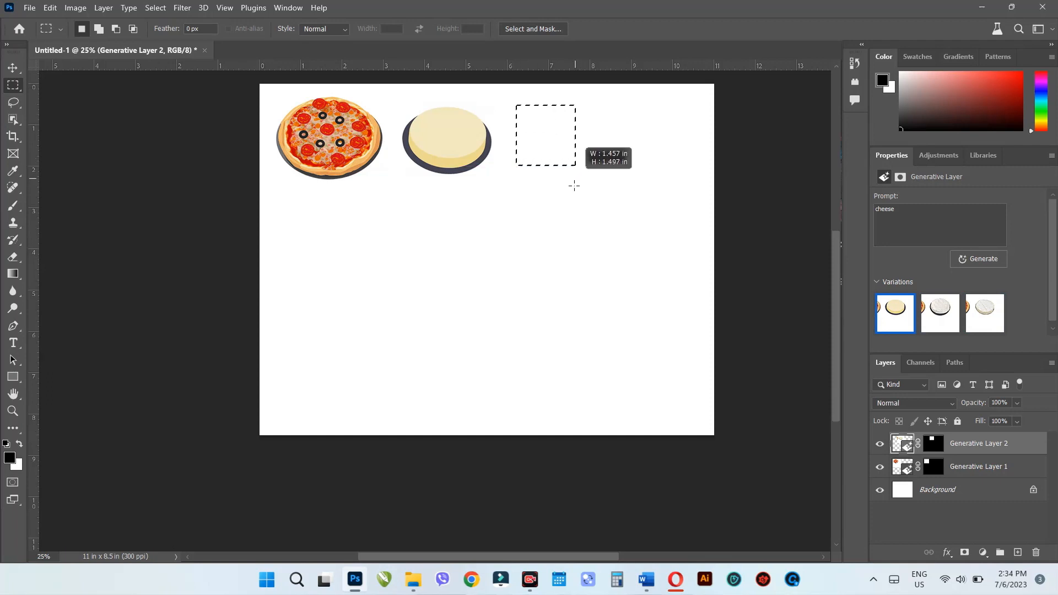
left_click_drag(582, 225, 587, 235)
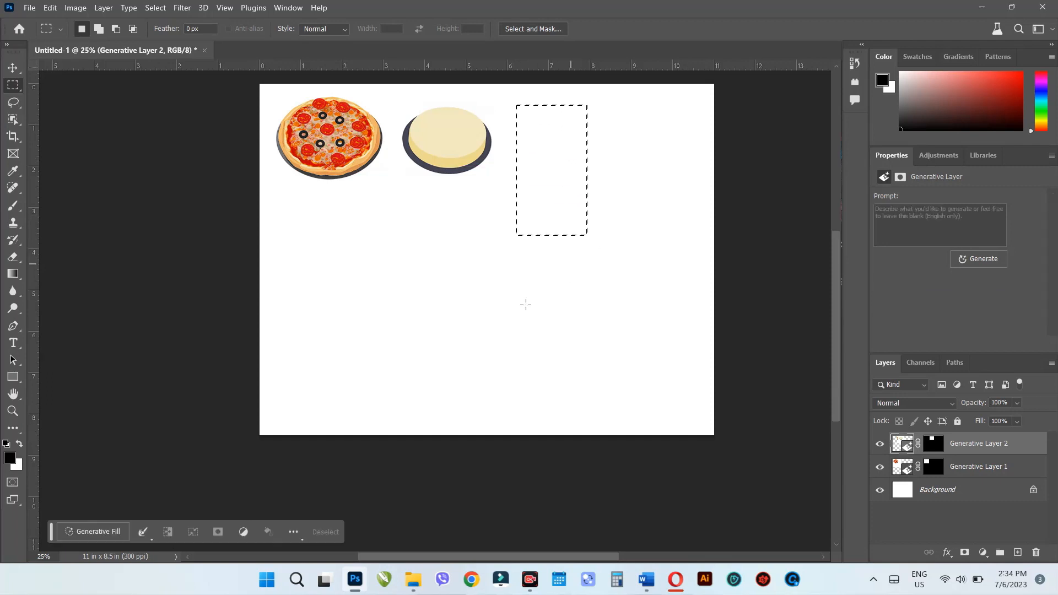
left_click(97, 533)
type("bamboo tumber")
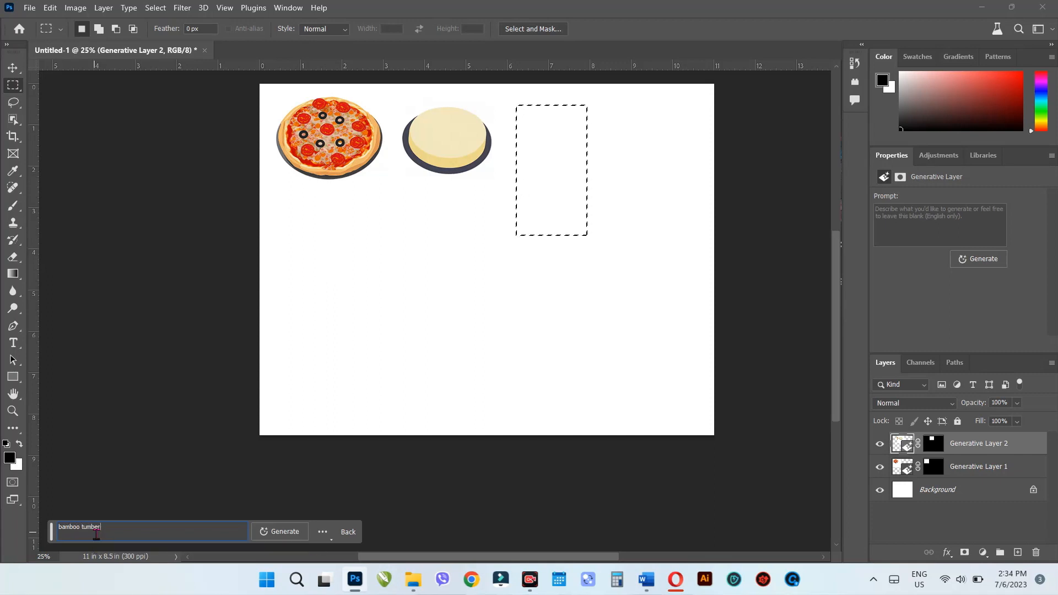
key("Return")
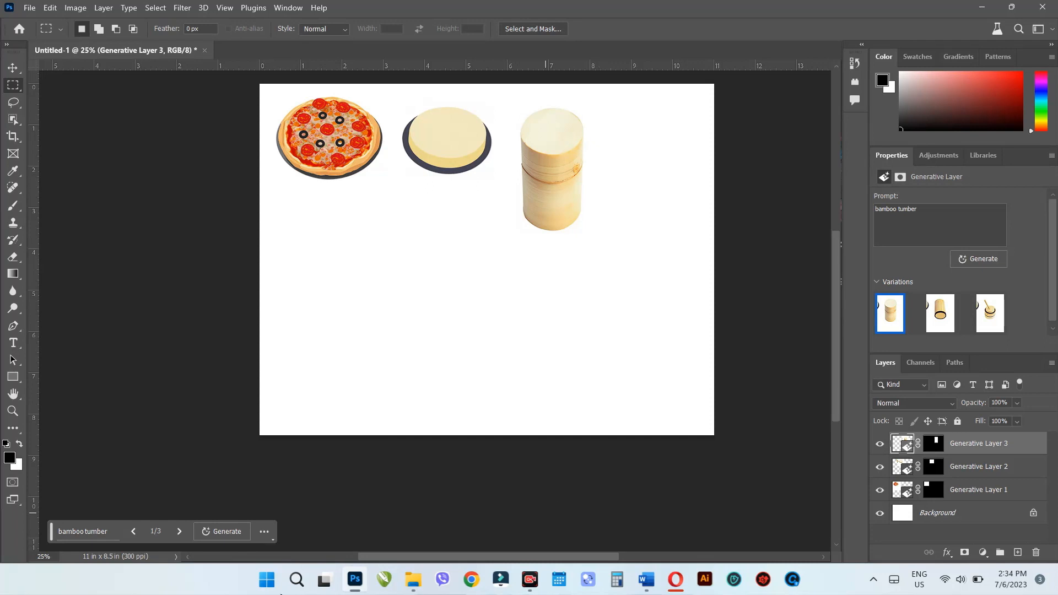
- Compare the variations generated for "bamboo tumber" and keep the third one, the banded bucket with a stick
left_click(179, 532)
left_click(178, 531)
left_click(179, 531)
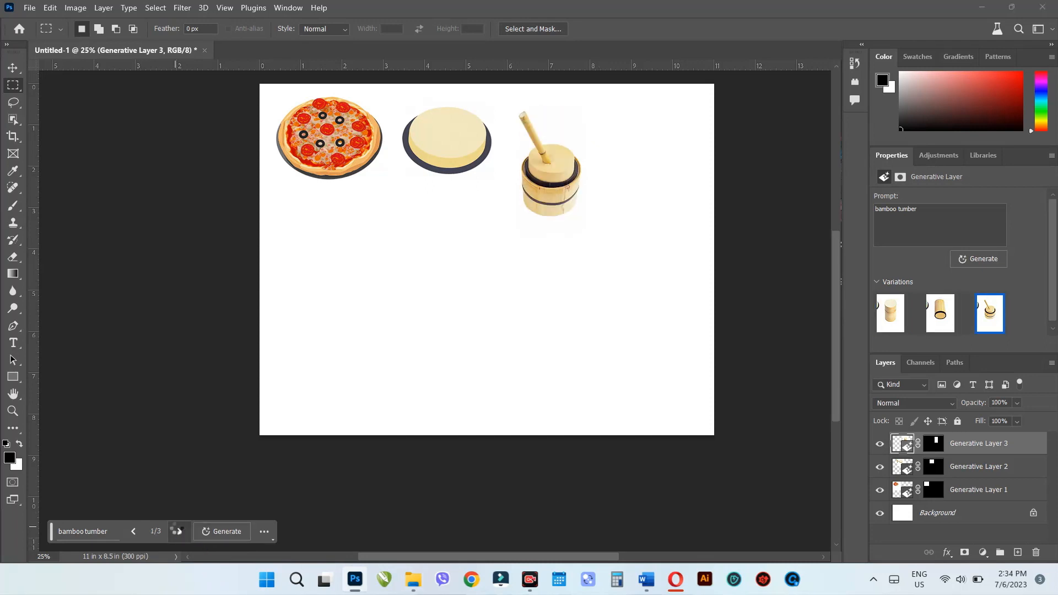
left_click(179, 532)
left_click(179, 532)
- Generate "bamboo toothbrush and bamboo straw" in a tall, narrow selection right of the bamboo bucket, and keep the third variation
left_click_drag(603, 104, 651, 236)
left_click(110, 533)
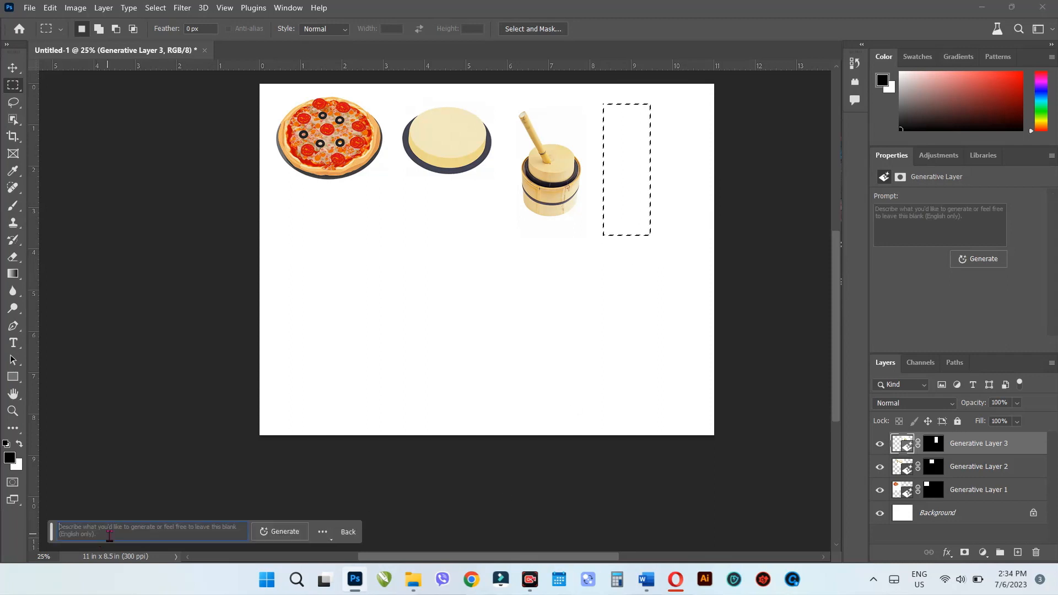
type("bamboo toothbrush and b")
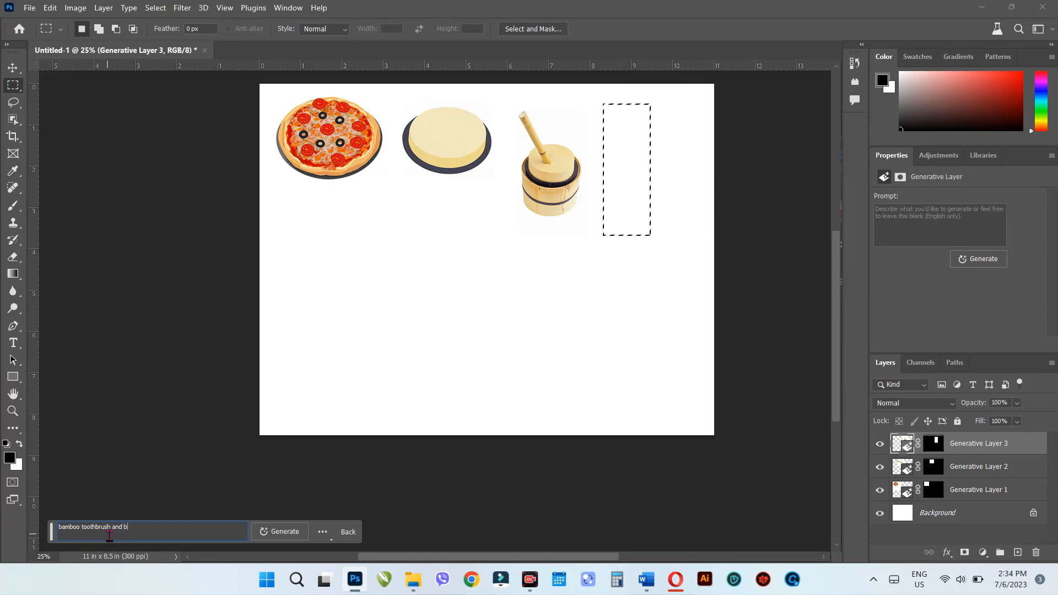
key("Return")
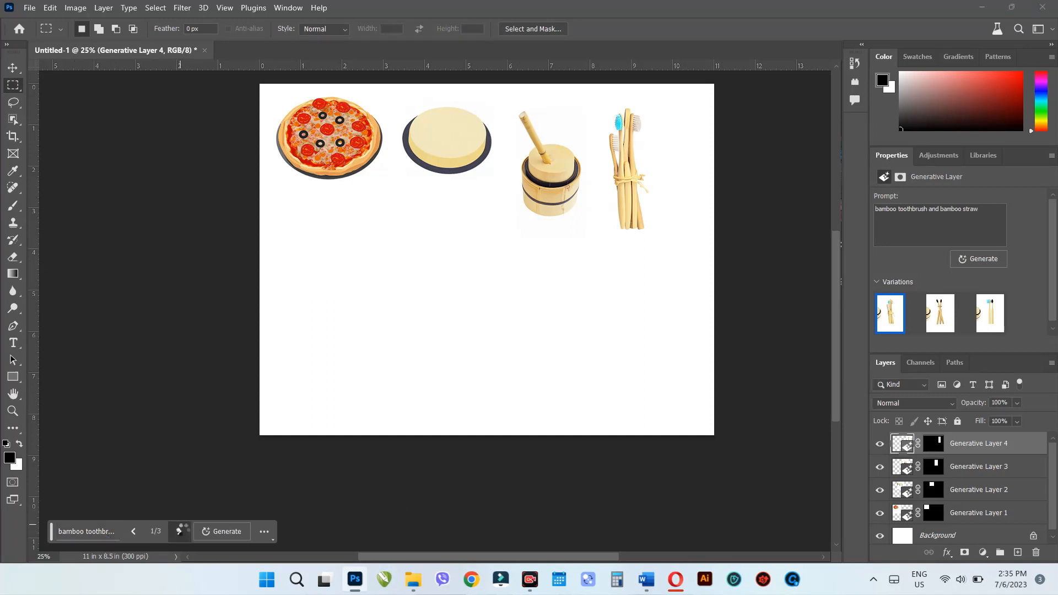
left_click(179, 532)
left_click(180, 531)
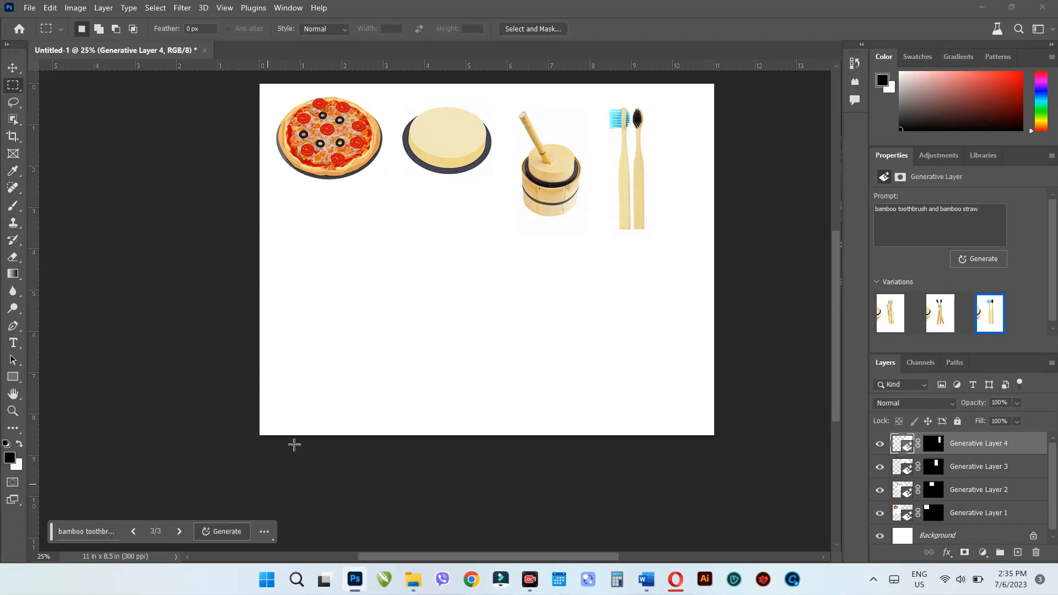
- Generate "bamboo straws" in a narrow selection between the toothbrushes and the canvas's right edge, and keep the third variation
left_click_drag(669, 104, 693, 231)
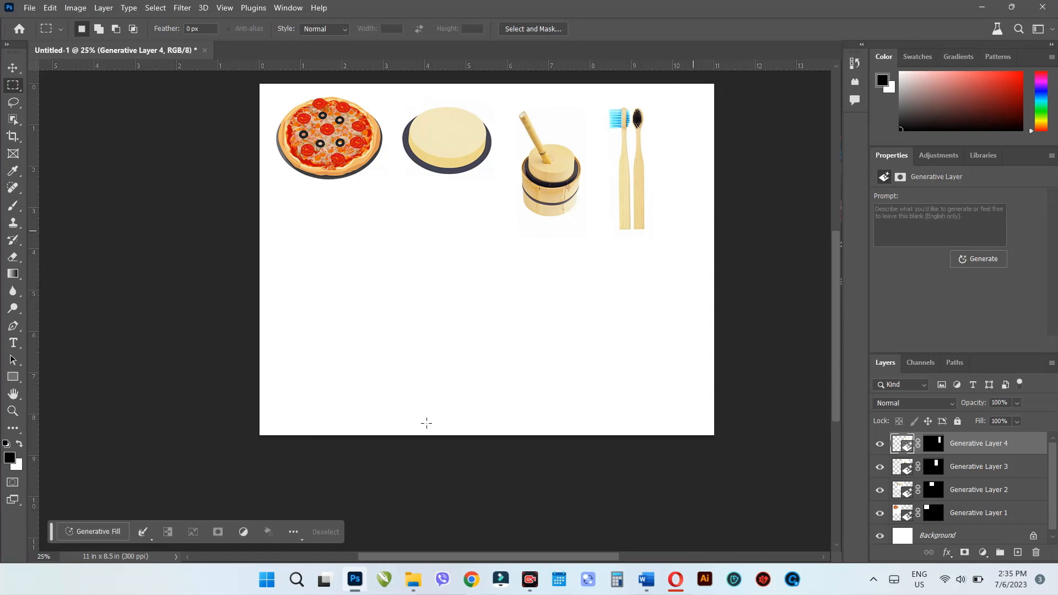
left_click(96, 538)
type("bamboo")
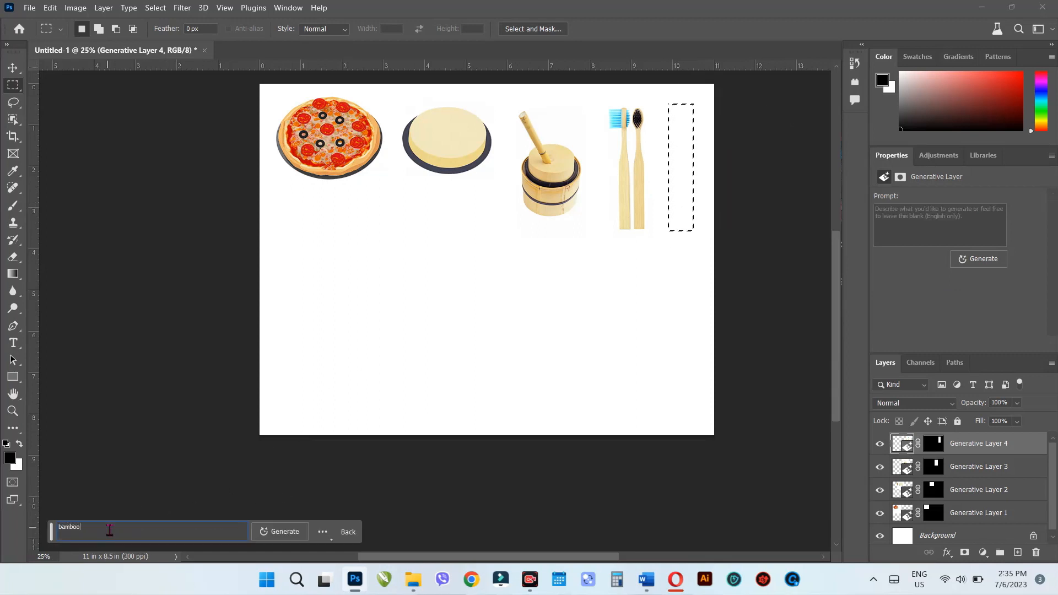
type(" straw")
key("Return")
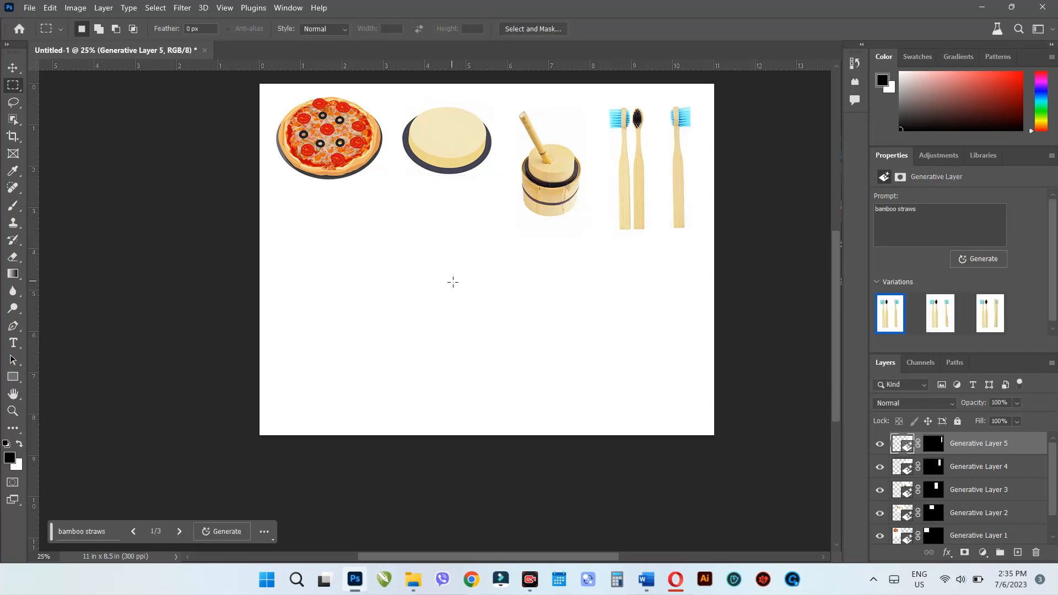
left_click(180, 531)
left_click(179, 531)
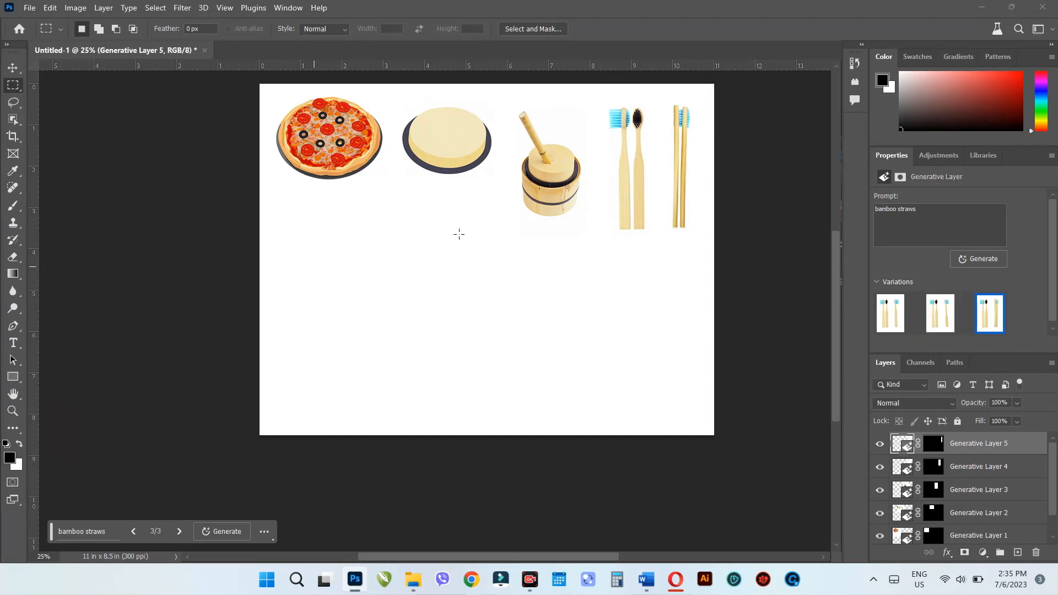
- Use Generative Fill with the prompt "iphone" in a tall rectangular selection below the pizza
left_click_drag(288, 202, 332, 326)
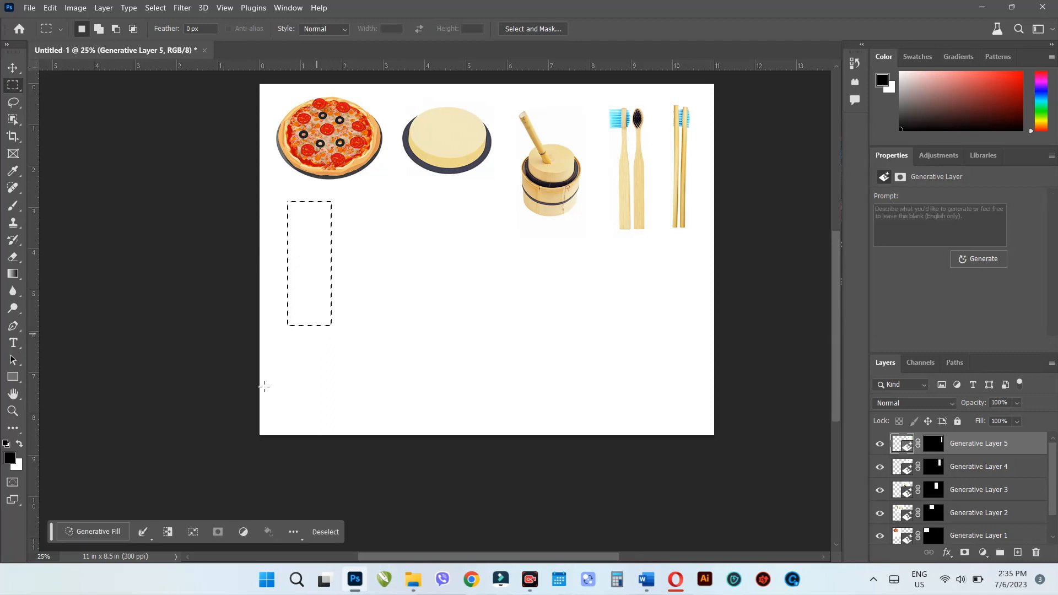
left_click(110, 531)
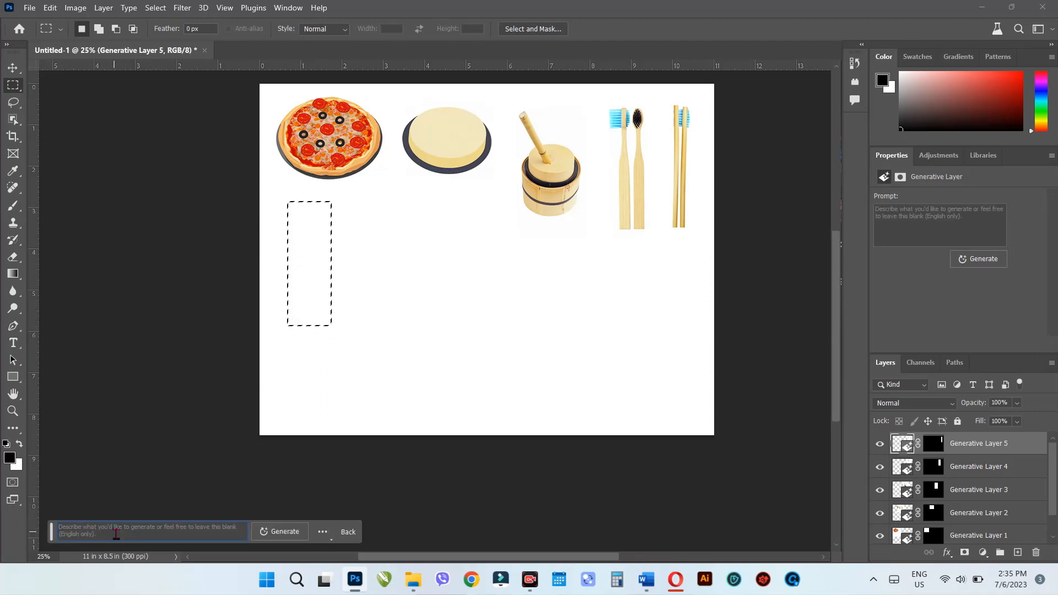
left_click_drag(117, 533, 4, 546)
type("iphone")
key("Return")
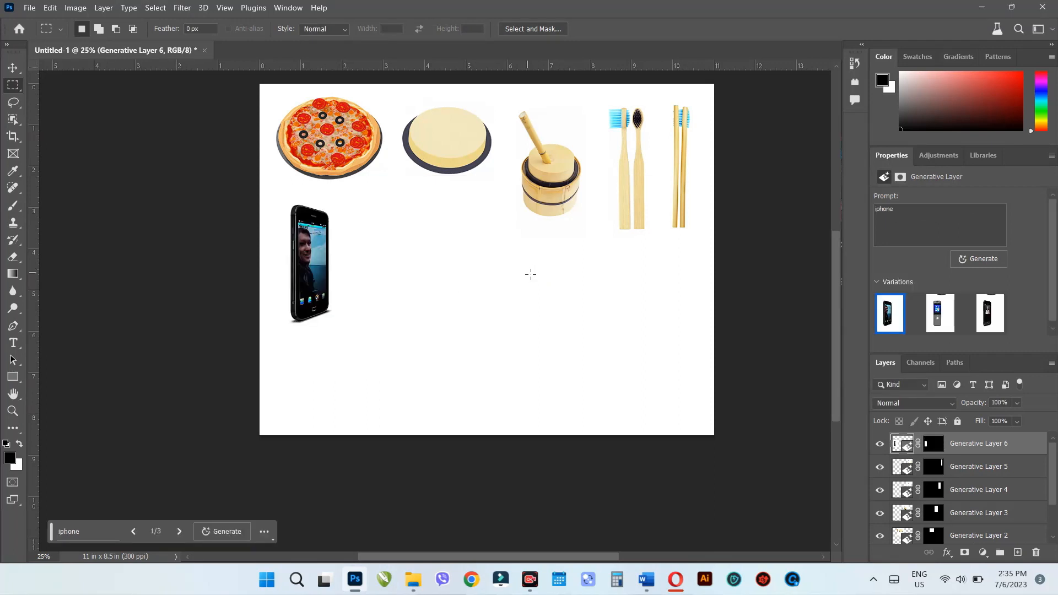
- Lasso a mountain-shaped area across the lower canvas, generate "mountain" in it, and keep the third variation
mouse_move(573, 278)
left_mouse_down()
mouse_move(436, 258)
mouse_move(375, 309)
mouse_move(247, 343)
mouse_move(190, 382)
mouse_move(183, 404)
mouse_move(442, 523)
mouse_move(774, 476)
left_mouse_up()
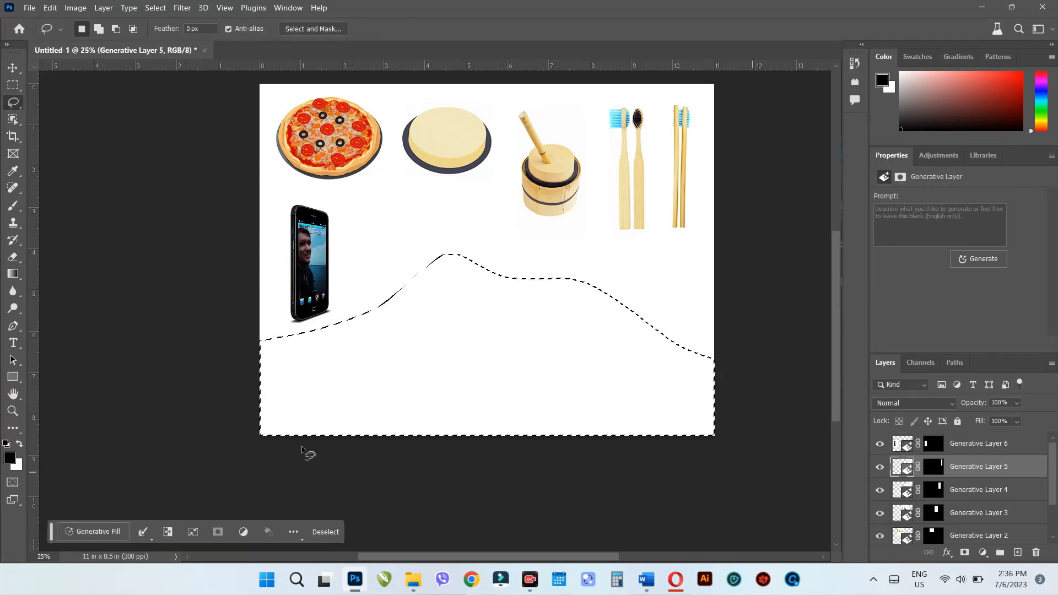
left_click(94, 532)
type("mountain")
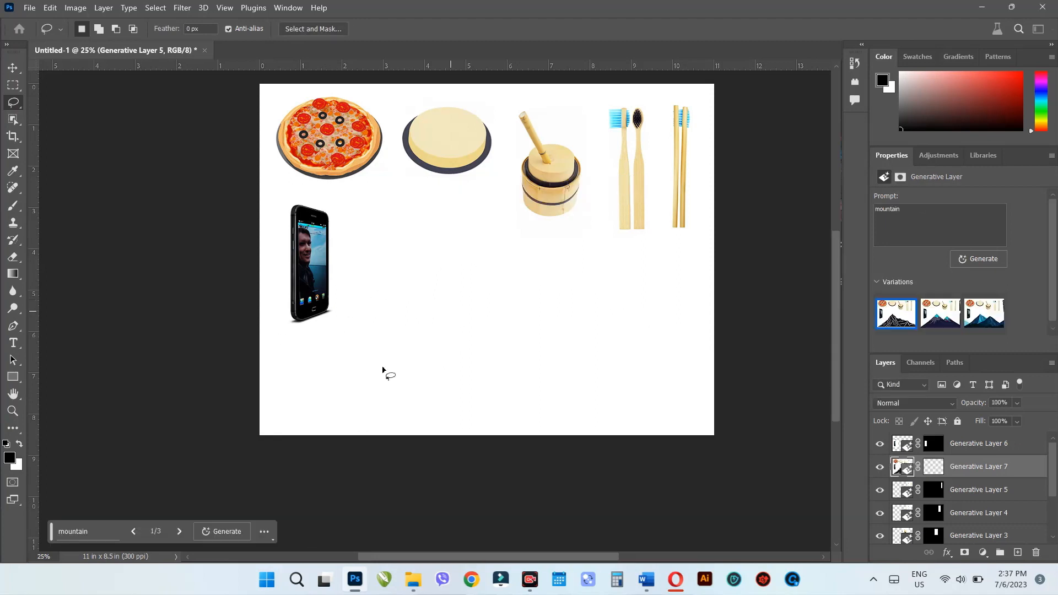
left_click(179, 532)
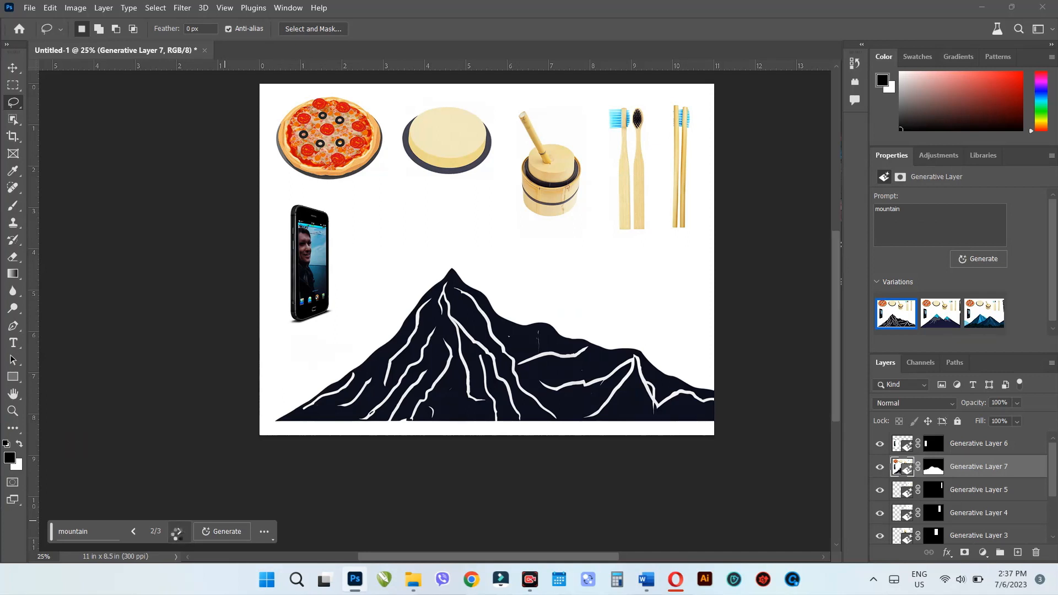
left_click(178, 532)
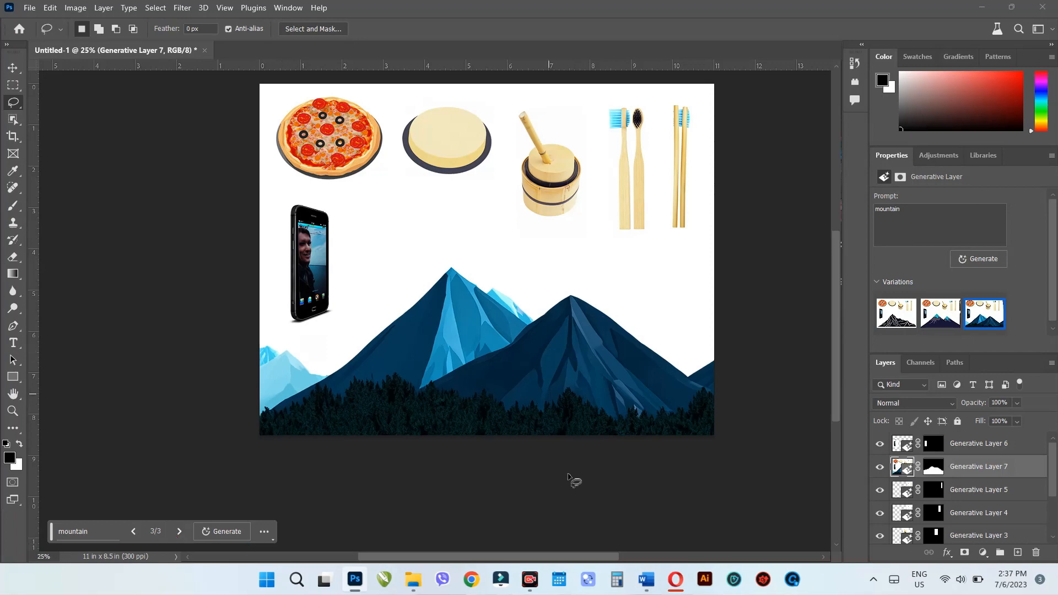
- Lasso a thin horizontal area across the left peak, generate "small birds" in it, and switch to the second variation
mouse_move(380, 337)
left_mouse_down()
mouse_move(440, 360)
mouse_move(516, 354)
mouse_move(398, 343)
left_mouse_up()
left_click(97, 532)
type("sam")
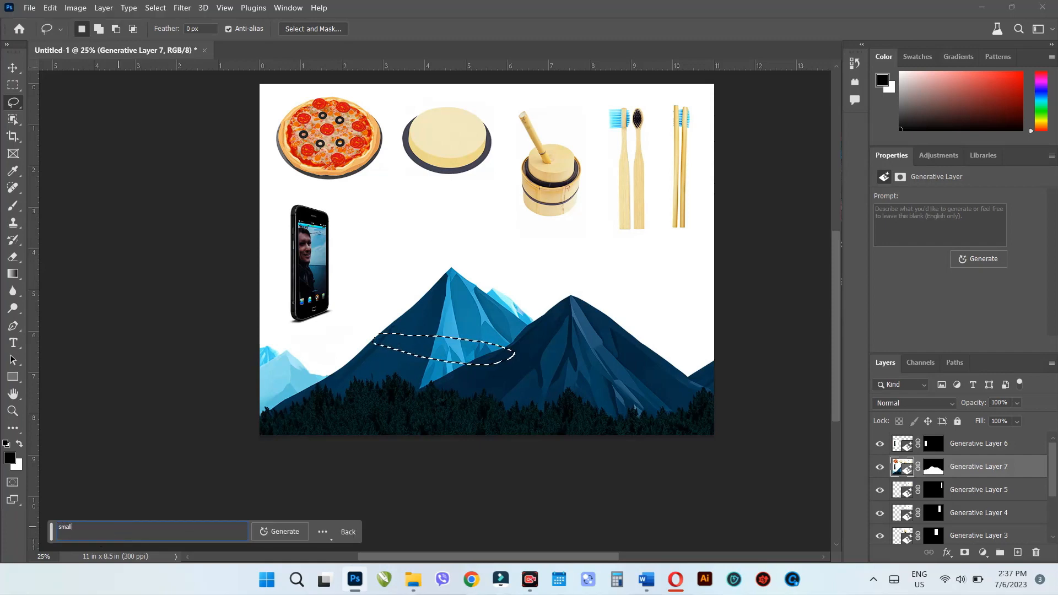
type("ll birds")
key("Return")
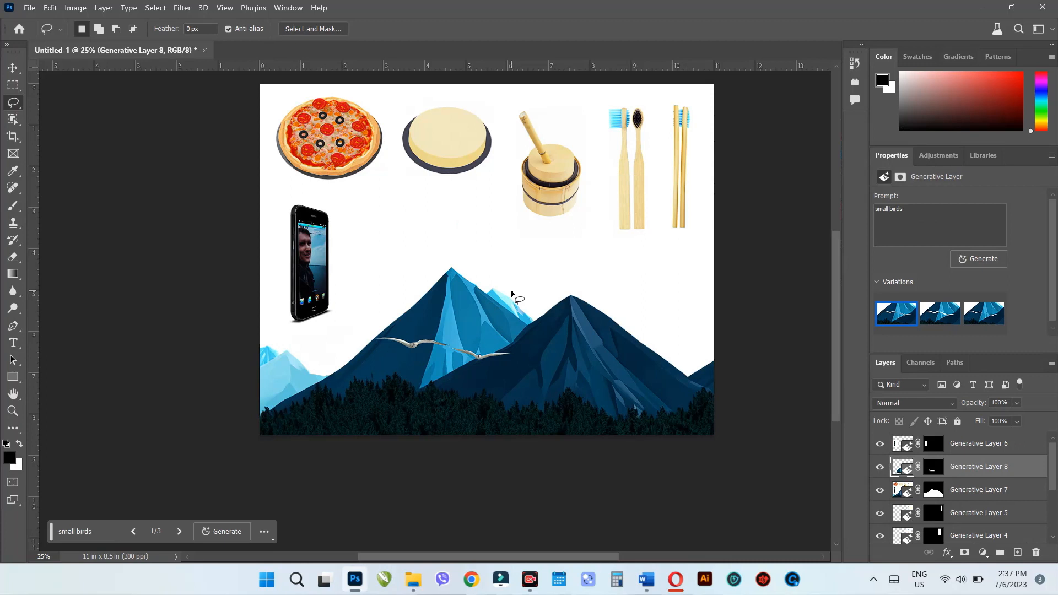
left_click(172, 536)
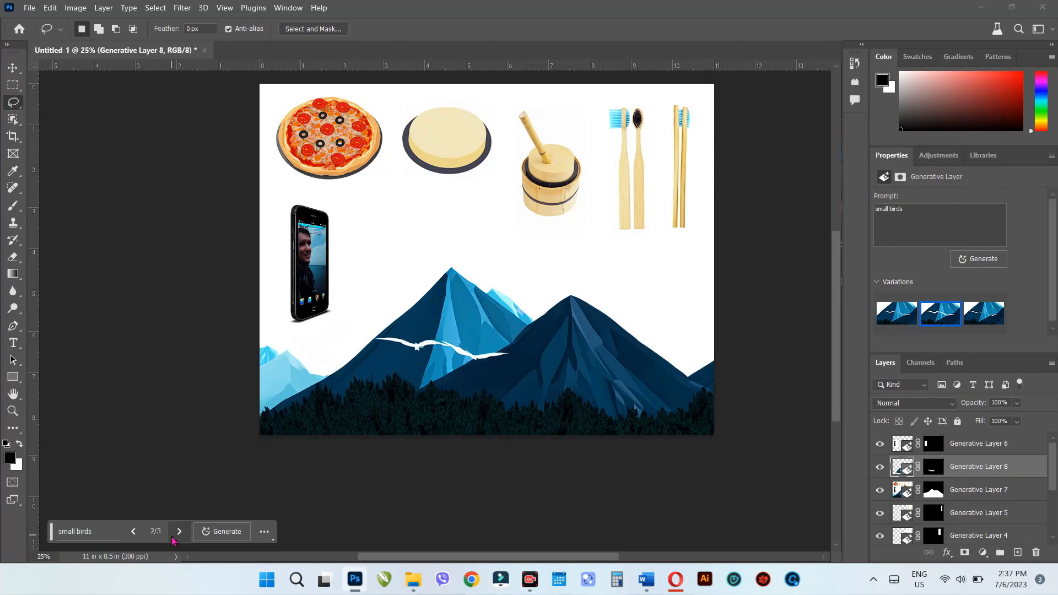